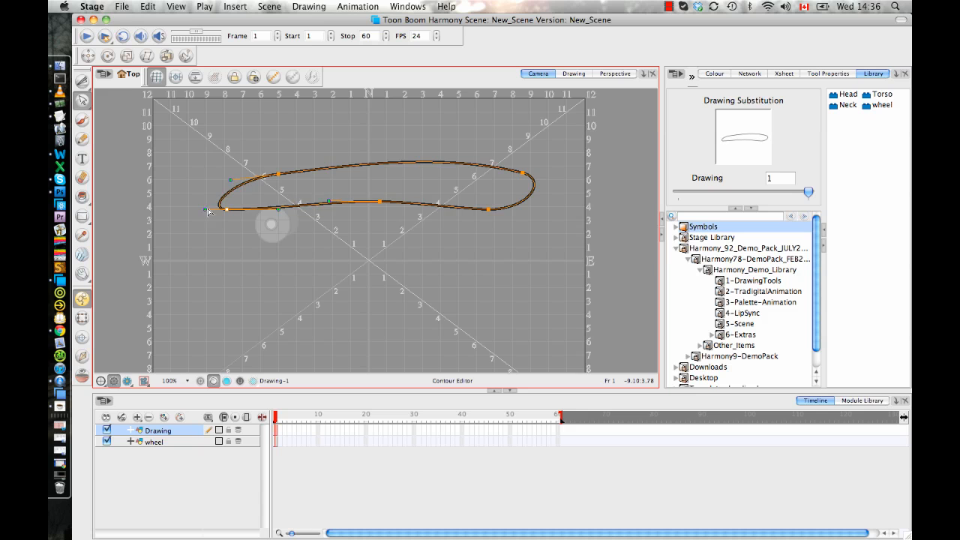
Adjust the curve at the left end of the board outline, then fill the shape with the Red swatch.
drag(231, 180, 221, 175)
click(297, 140)
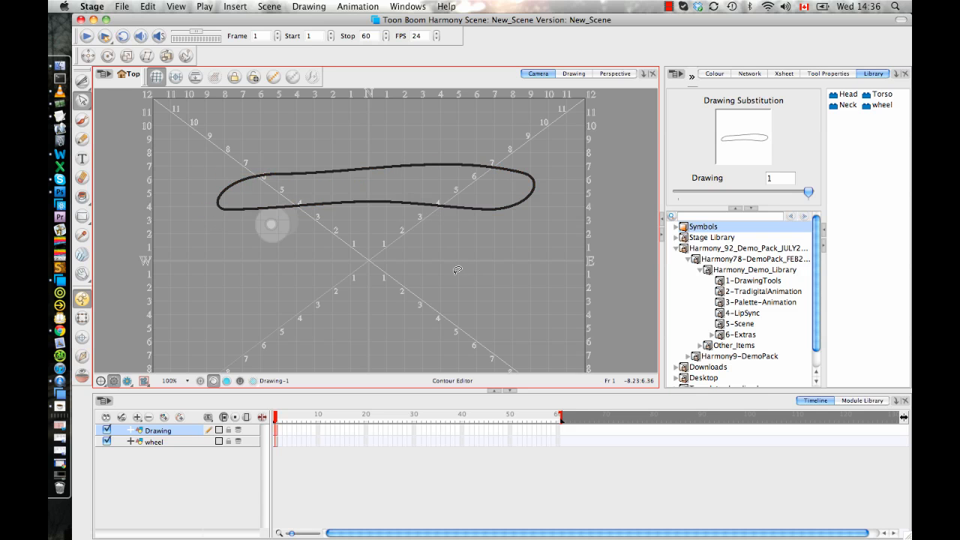
key(alt+i)
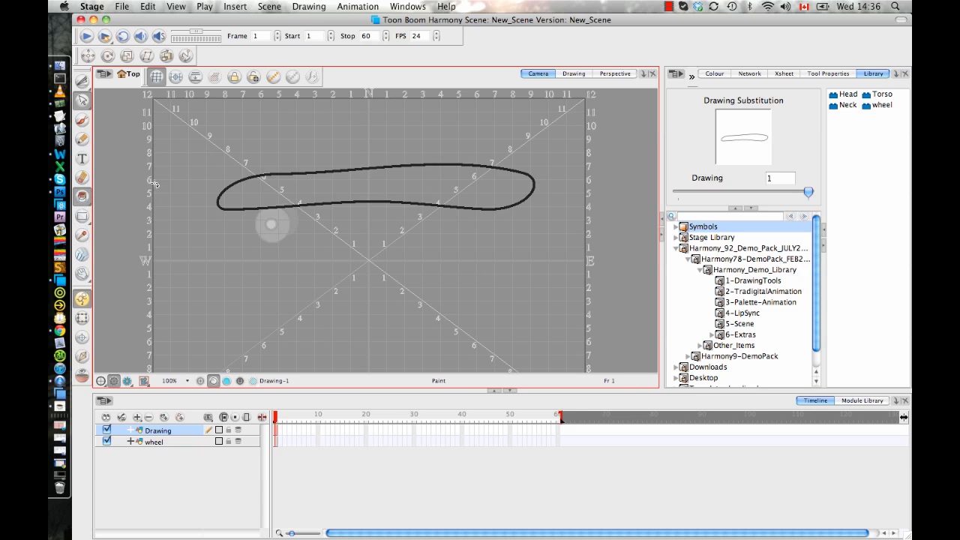
click(715, 74)
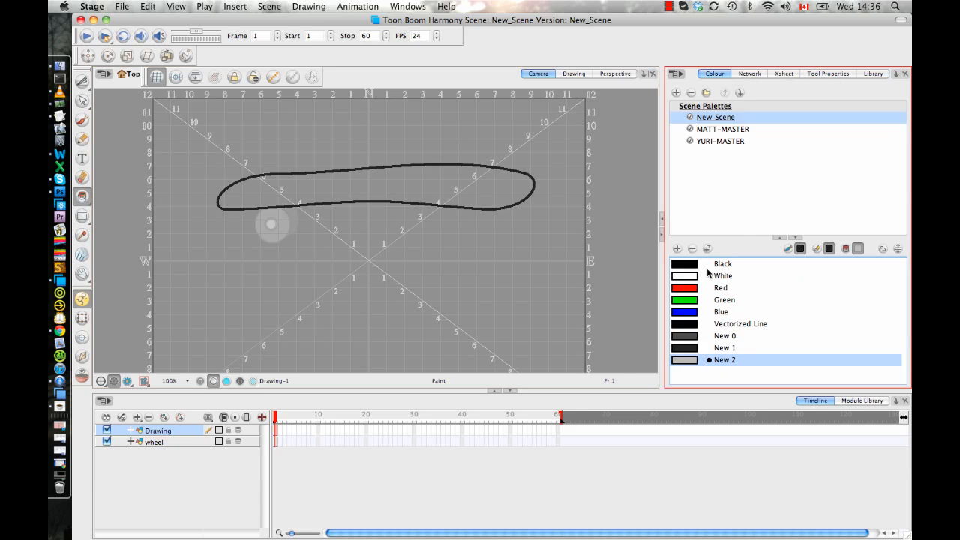
click(689, 288)
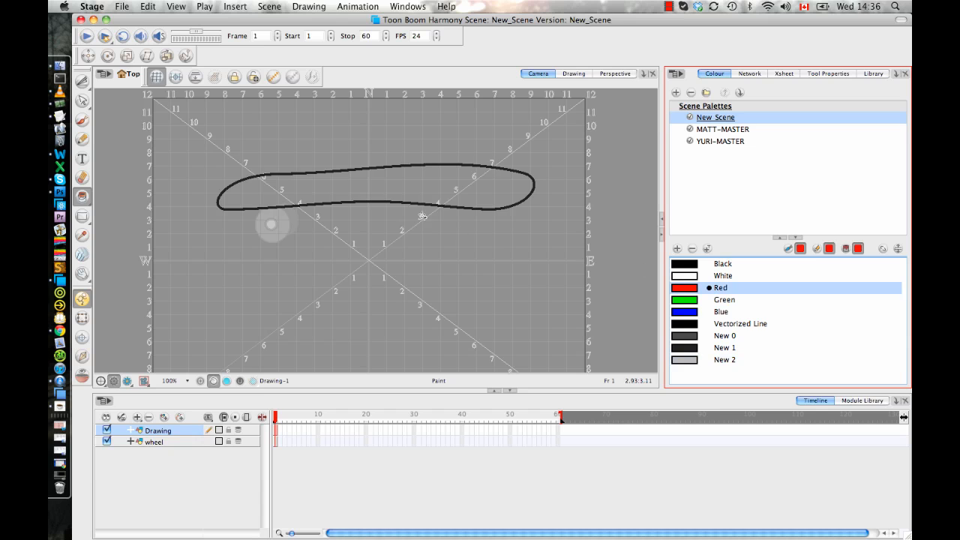
click(429, 183)
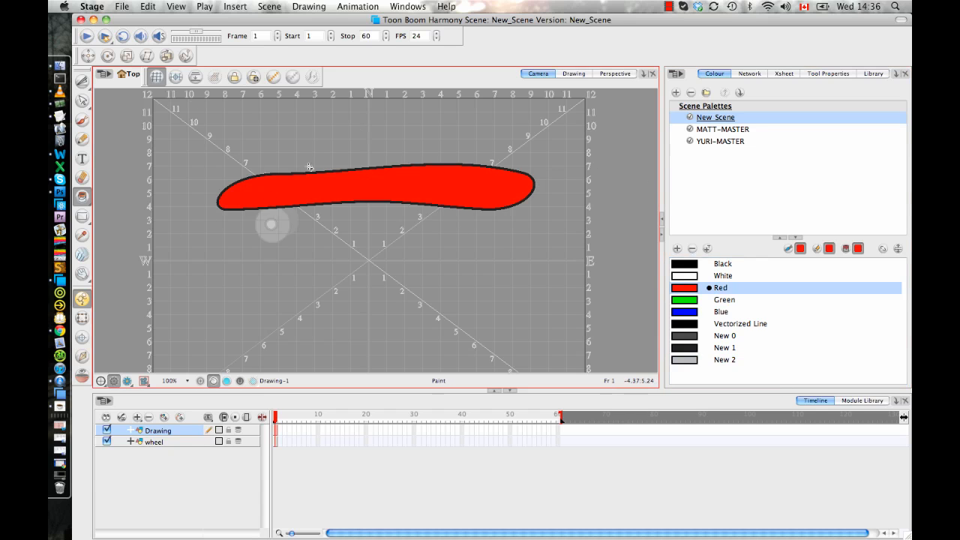
Rename the Drawing layer as skateboard.
double_click(163, 432)
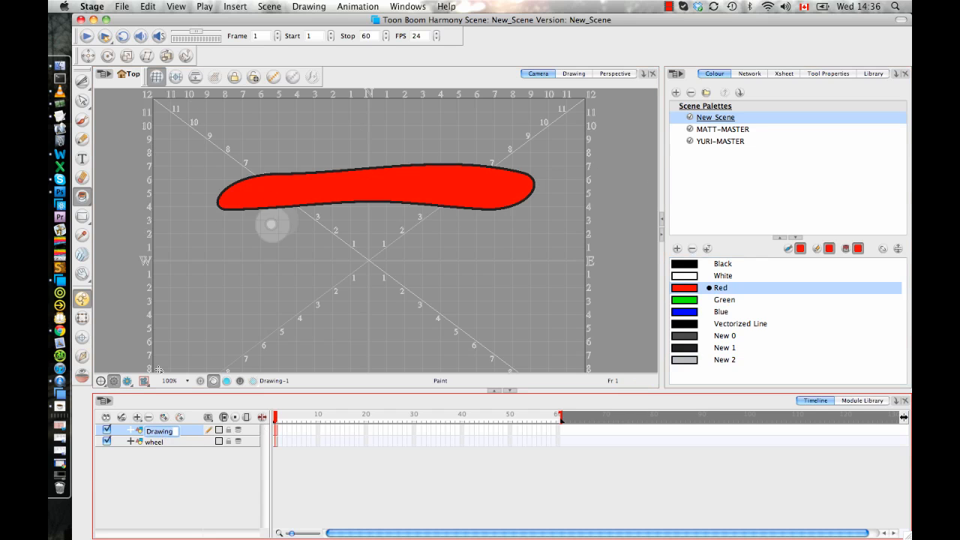
text(skateboard)
key(Return)
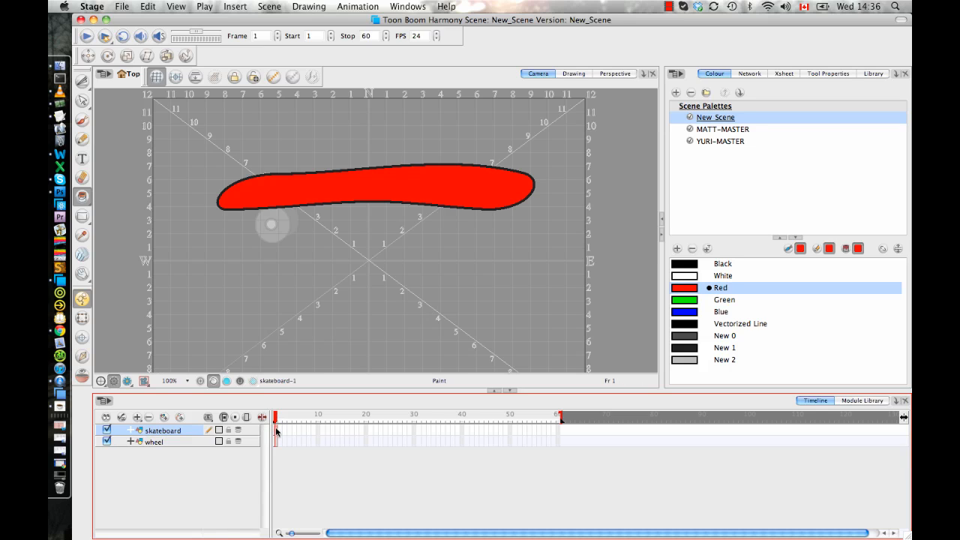
Create a symbol named skateboard from the board drawing's cell.
click(147, 6)
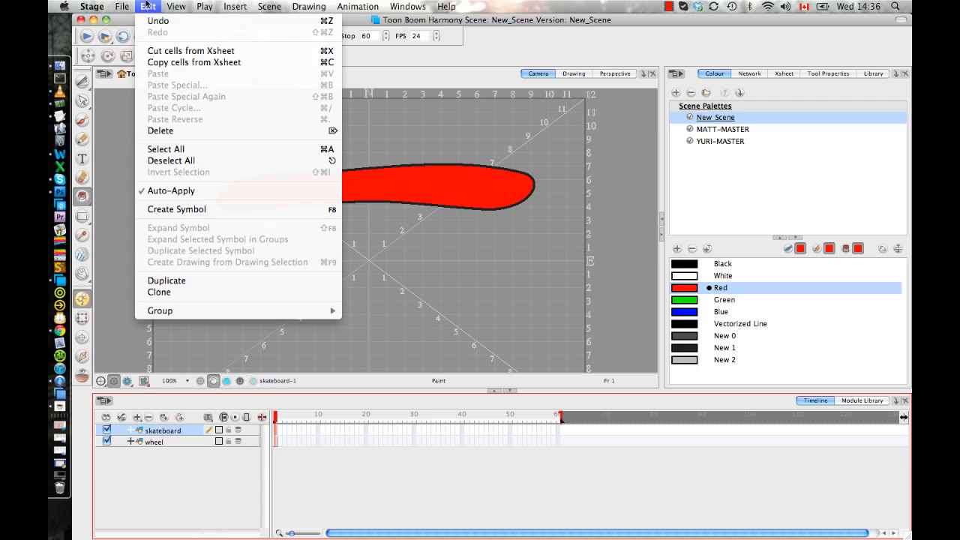
click(177, 209)
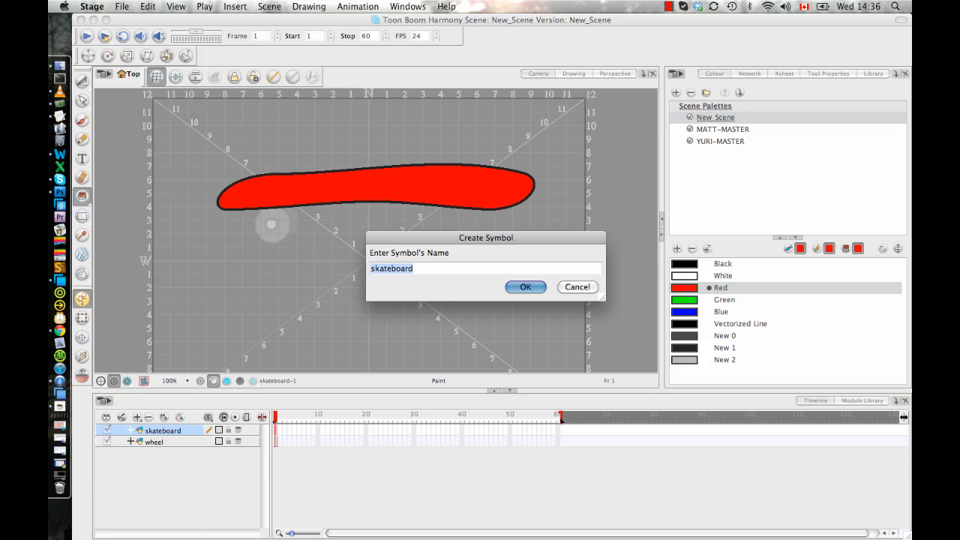
click(525, 288)
Open the skateboard symbol from the library for editing.
click(872, 73)
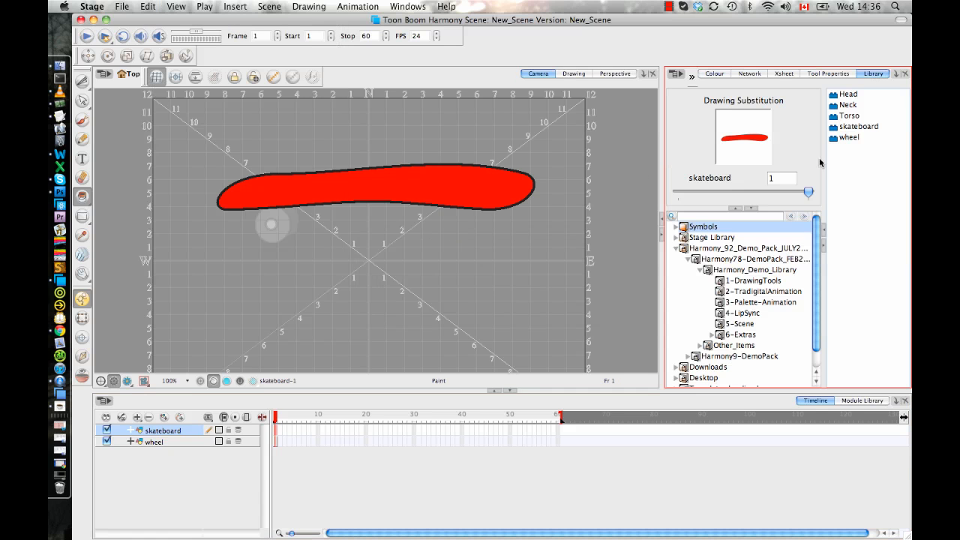
click(851, 138)
right_click(855, 126)
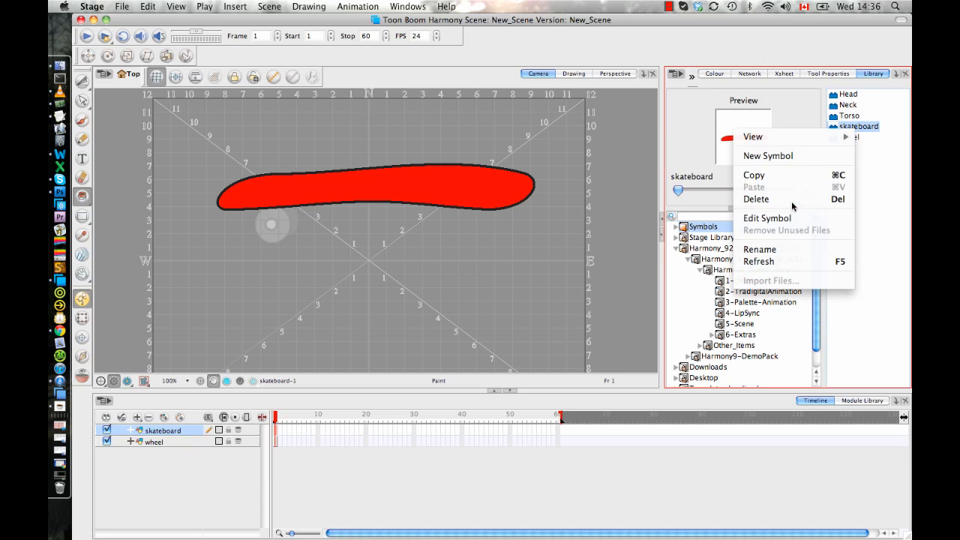
click(778, 218)
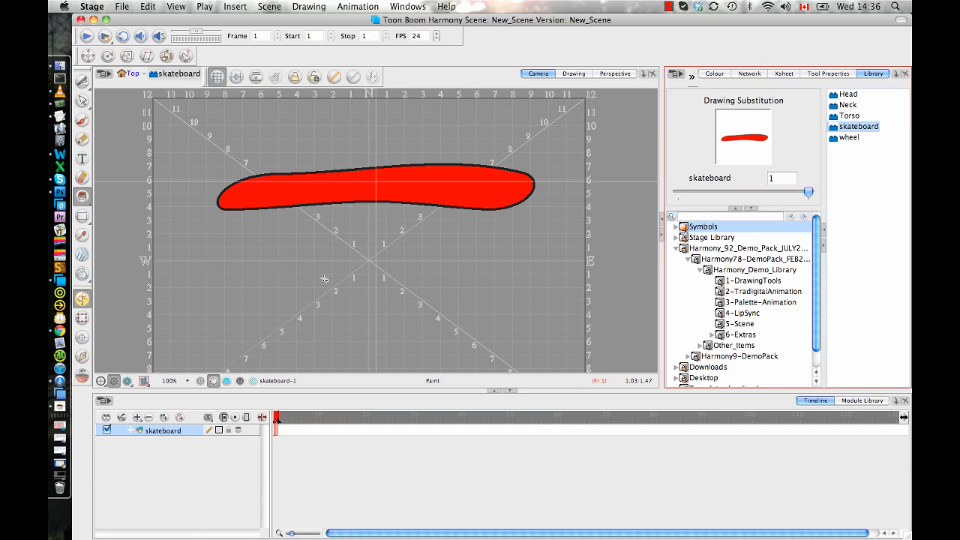
Place a wheel symbol under the board's left end and order its layer below the skateboard layer.
click(838, 144)
click(836, 139)
drag(837, 139, 472, 263)
click(82, 299)
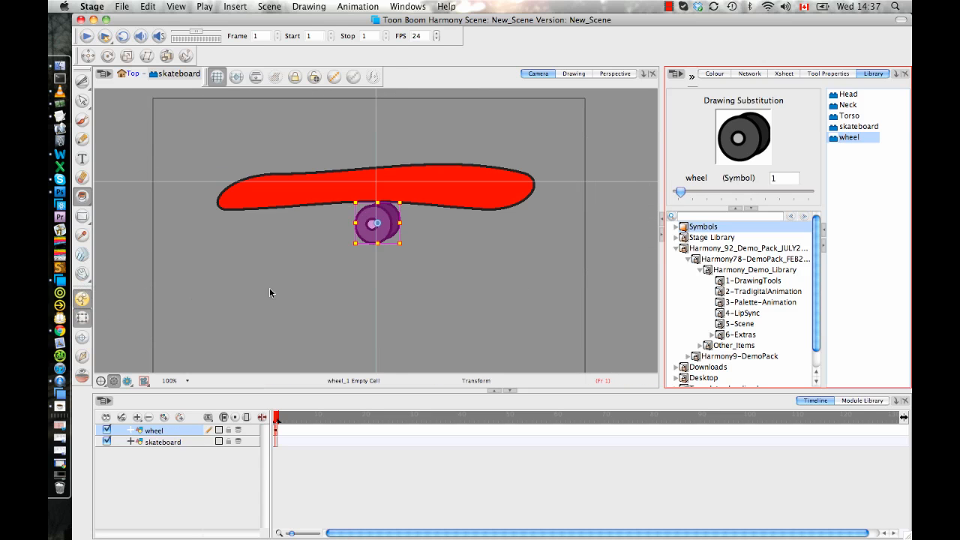
drag(371, 226, 238, 225)
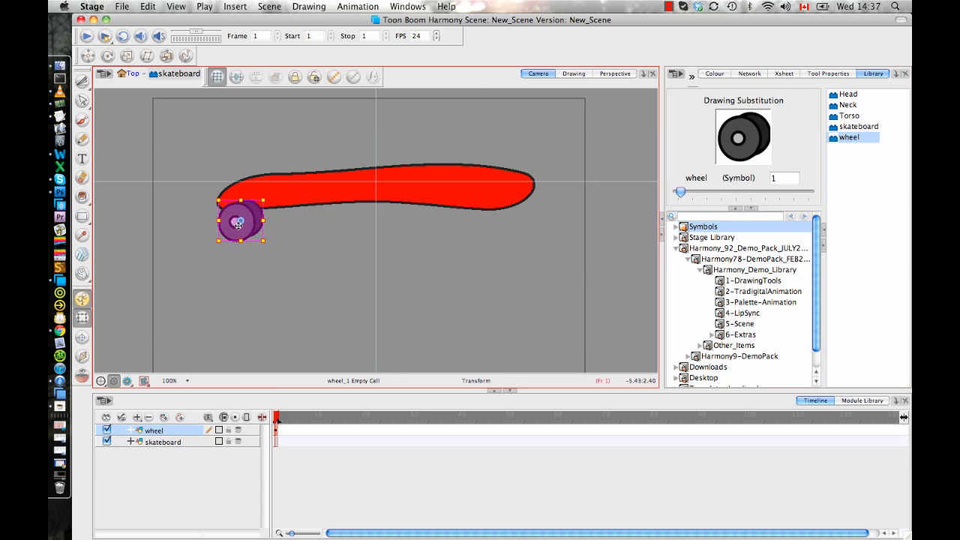
drag(172, 434, 174, 452)
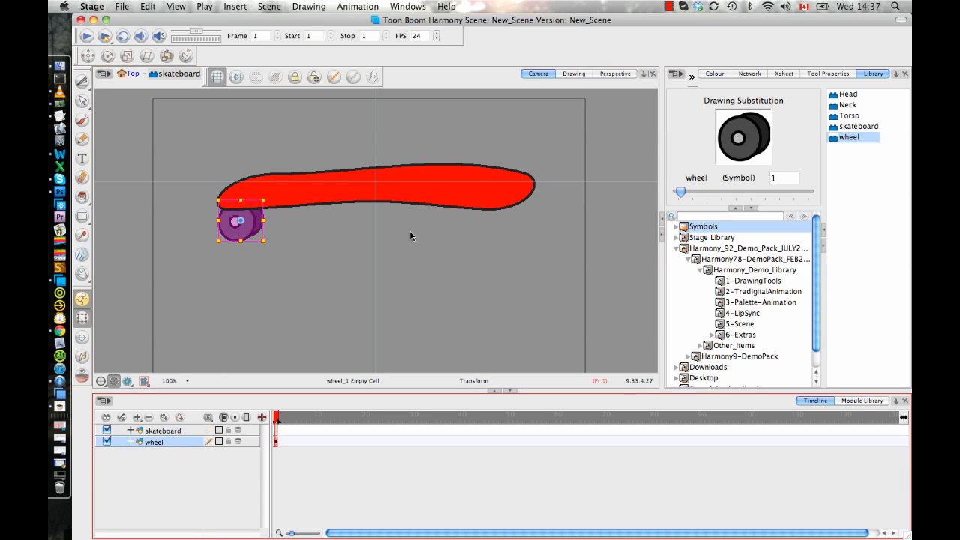
drag(238, 223, 243, 225)
Add a second wheel just right of the first, partly hidden behind the board, with its layer below the wheel layer.
drag(844, 138, 441, 229)
drag(359, 150, 307, 197)
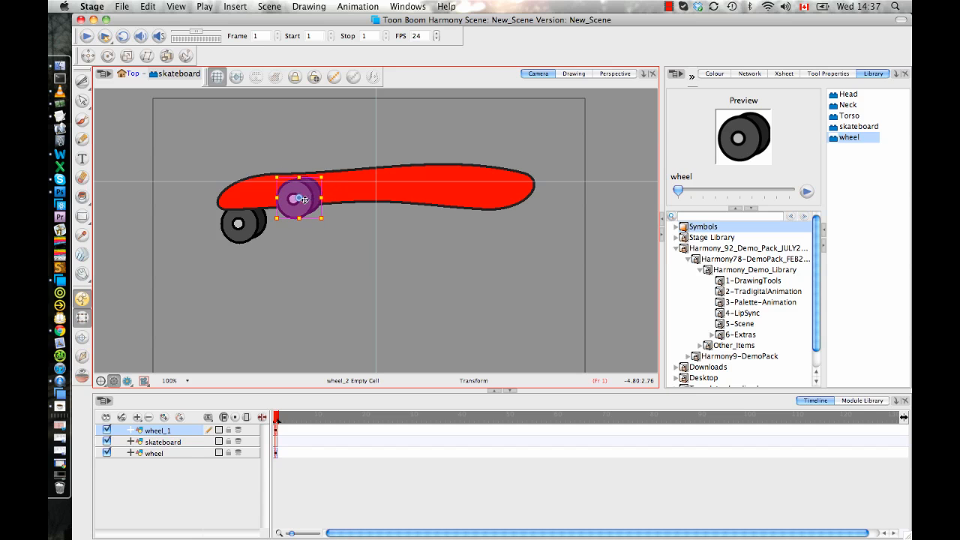
drag(173, 431, 172, 454)
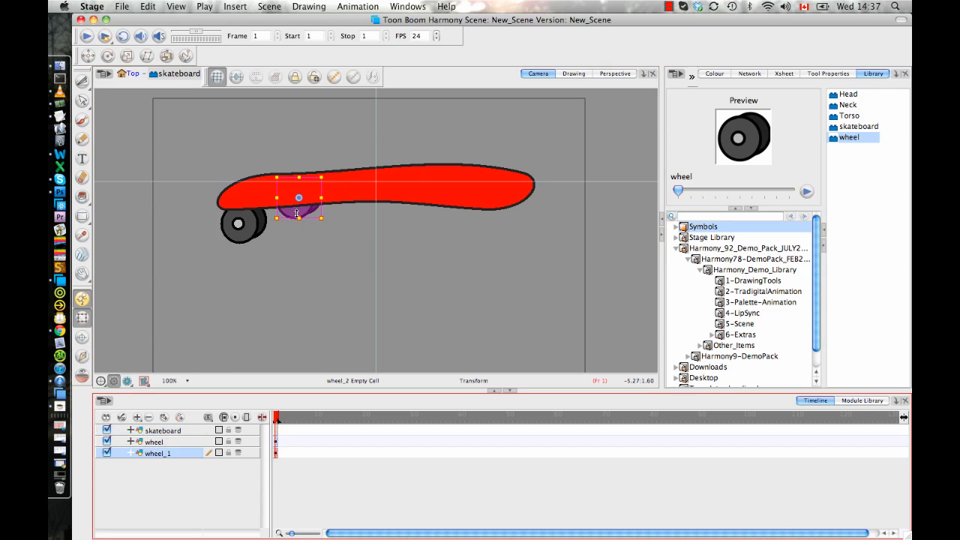
drag(292, 210, 294, 207)
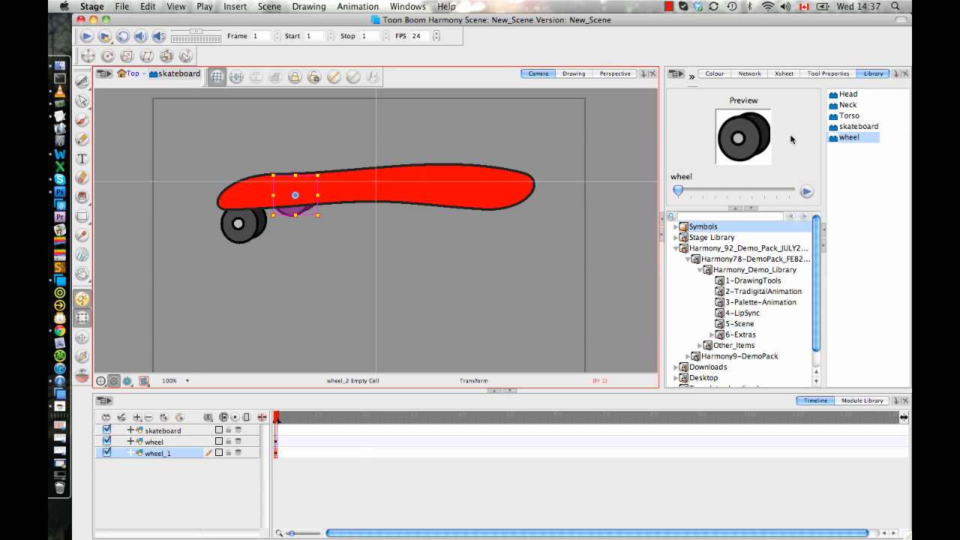
Add two more wheel symbols at the board's right end, one in front and one behind, with their layers lowest in the stack.
drag(847, 141, 465, 224)
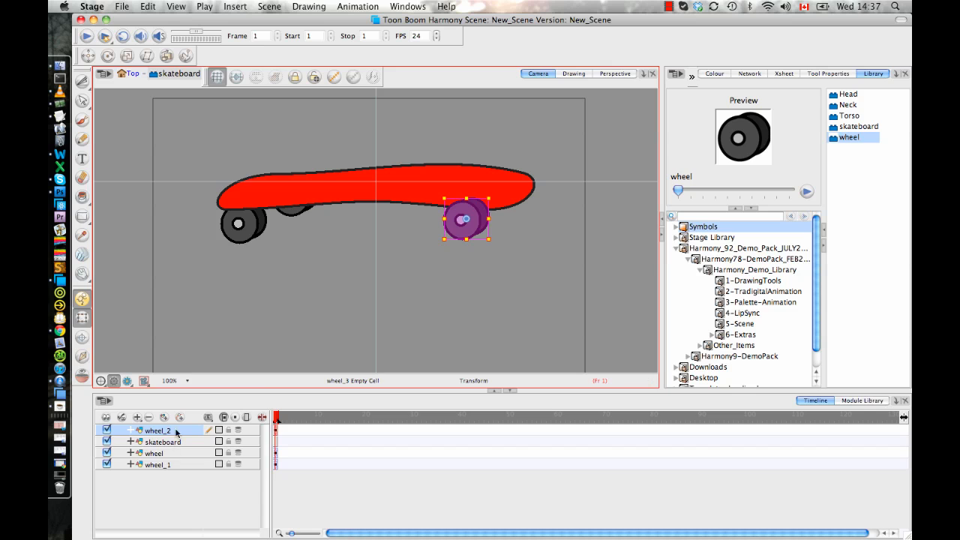
drag(175, 430, 176, 469)
drag(845, 139, 511, 205)
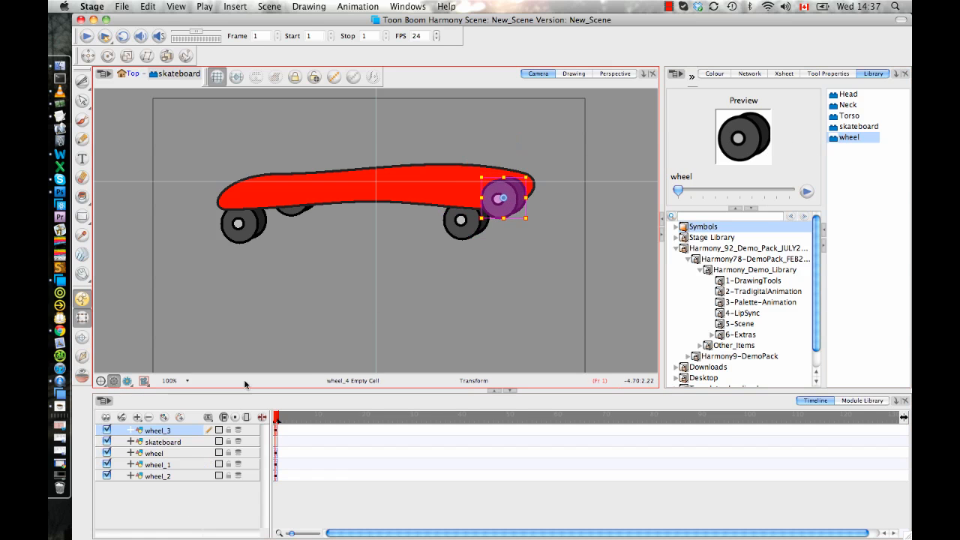
drag(174, 431, 185, 480)
click(480, 292)
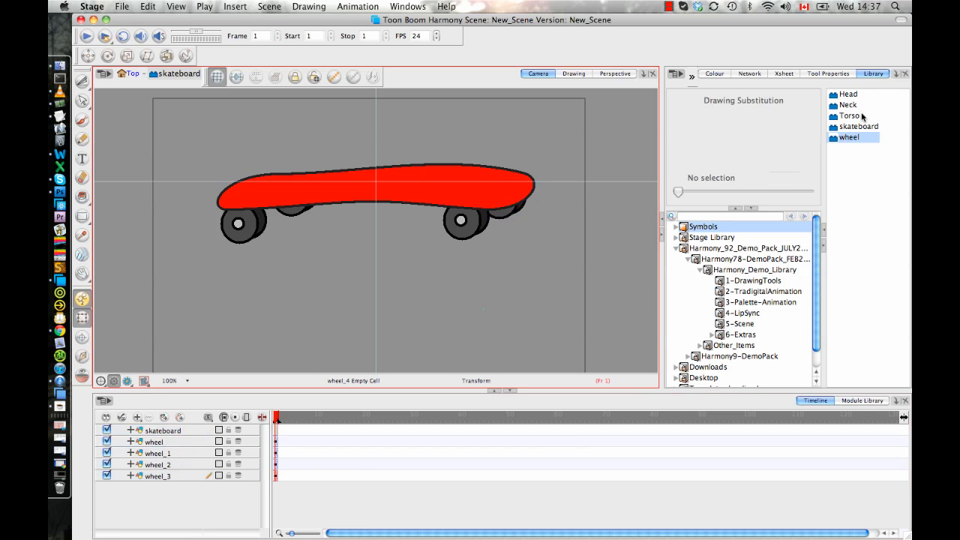
Open the wheel symbol from the library for editing and clear the selection.
click(853, 139)
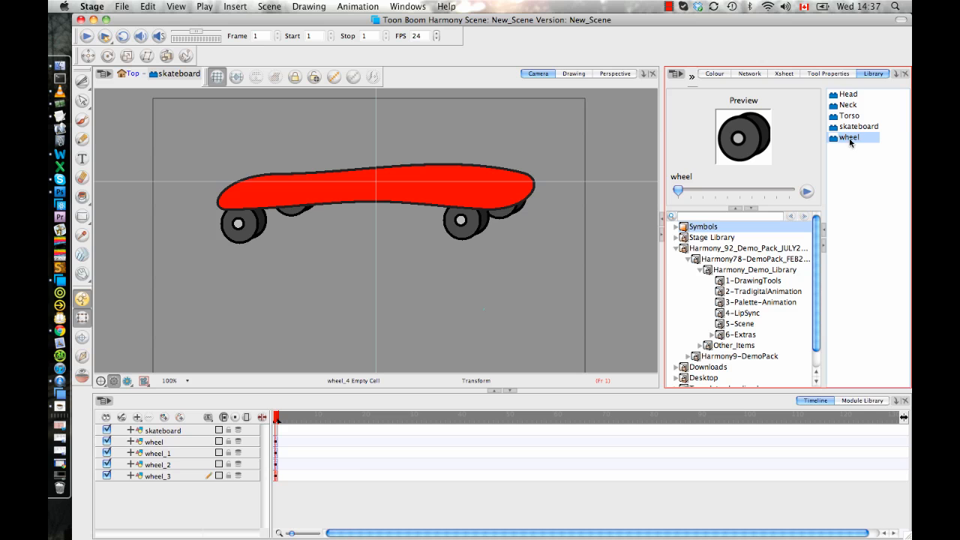
right_click(850, 140)
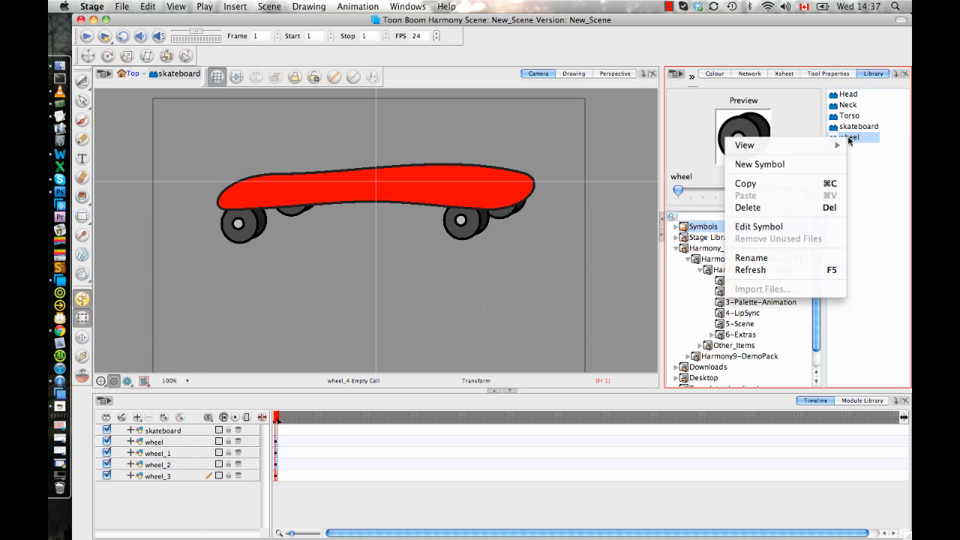
click(758, 227)
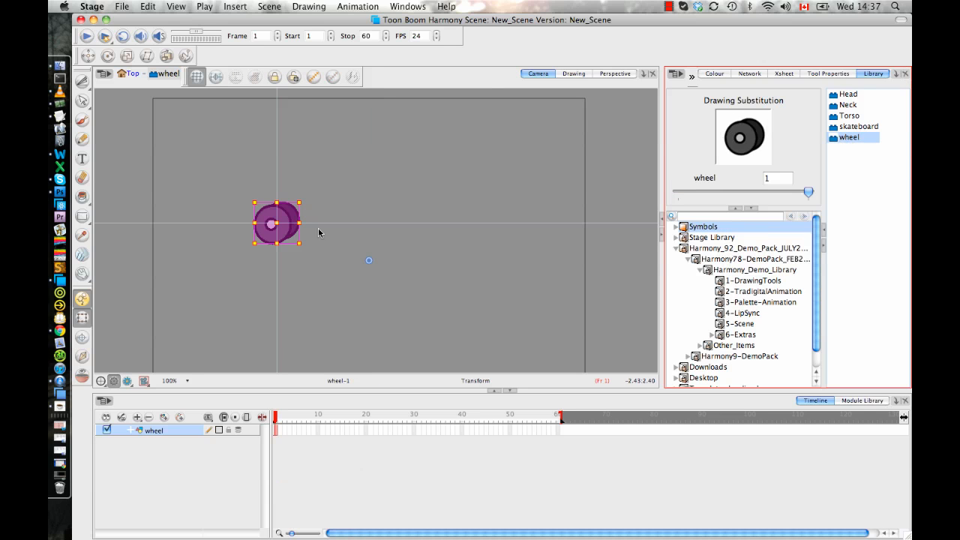
click(294, 290)
Brush three short highlight strokes on the lower part of the wheel's front face using the New 2 colour.
scroll(311, 250, up, 3)
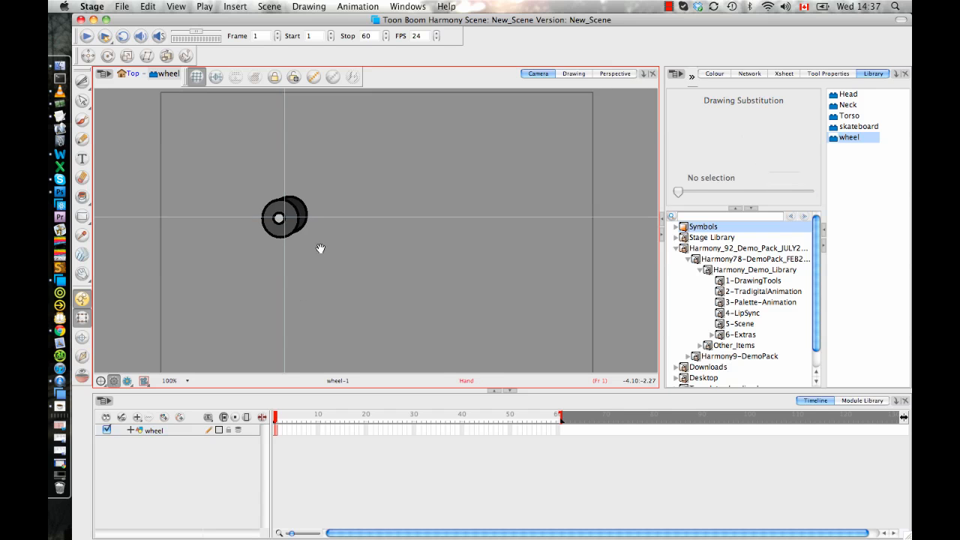
click(82, 118)
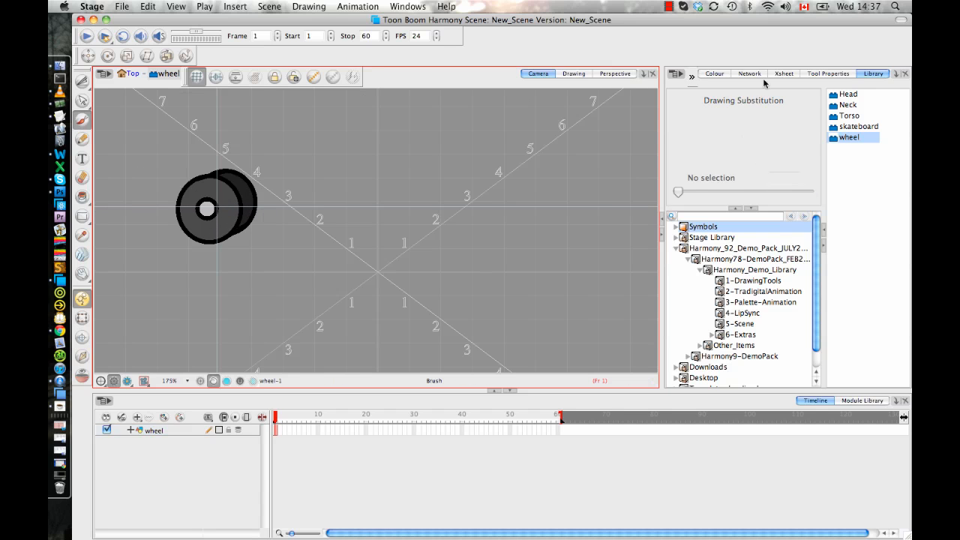
click(716, 74)
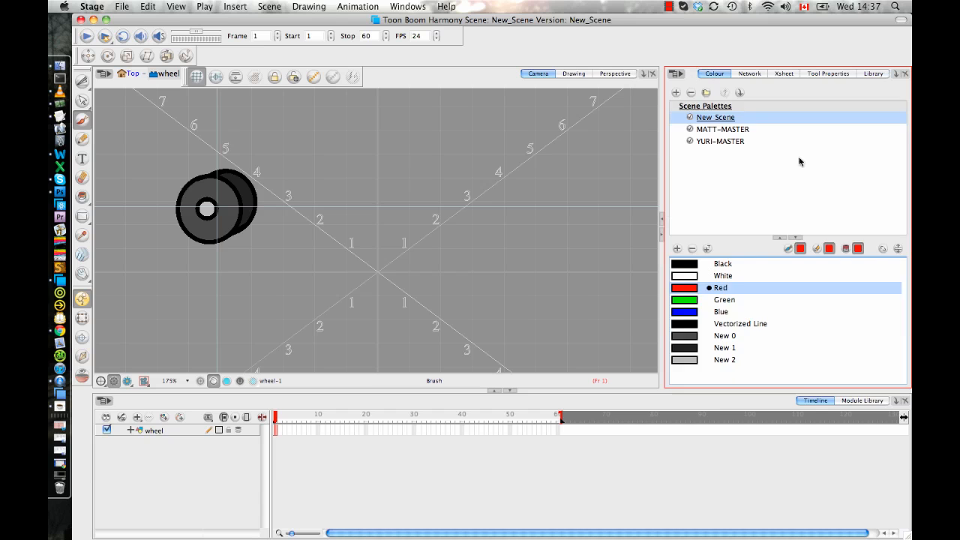
click(704, 359)
drag(187, 215, 188, 224)
drag(199, 223, 213, 237)
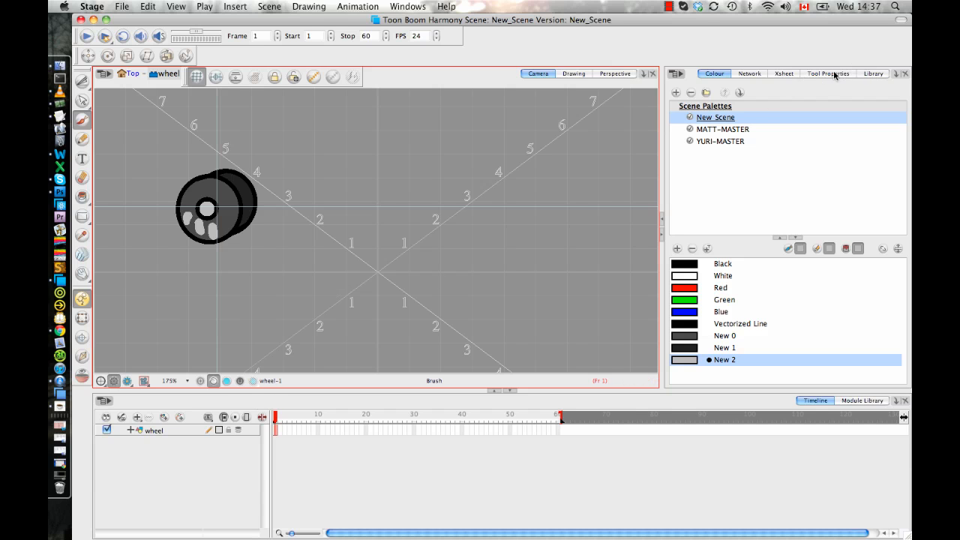
Reopen the skateboard symbol and examine all four wheels for the painted highlights, with the Transform tool active and nothing selected.
click(873, 73)
click(859, 127)
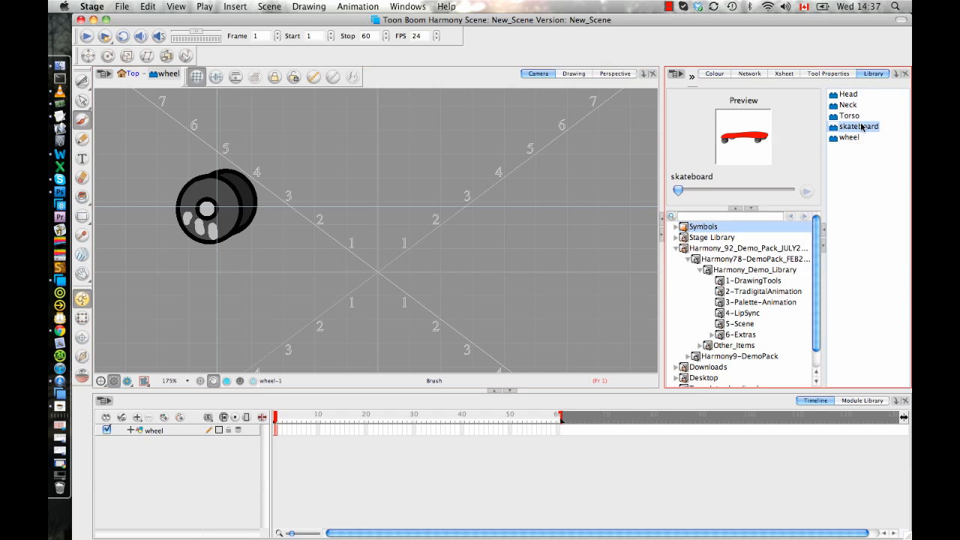
right_click(863, 127)
click(836, 221)
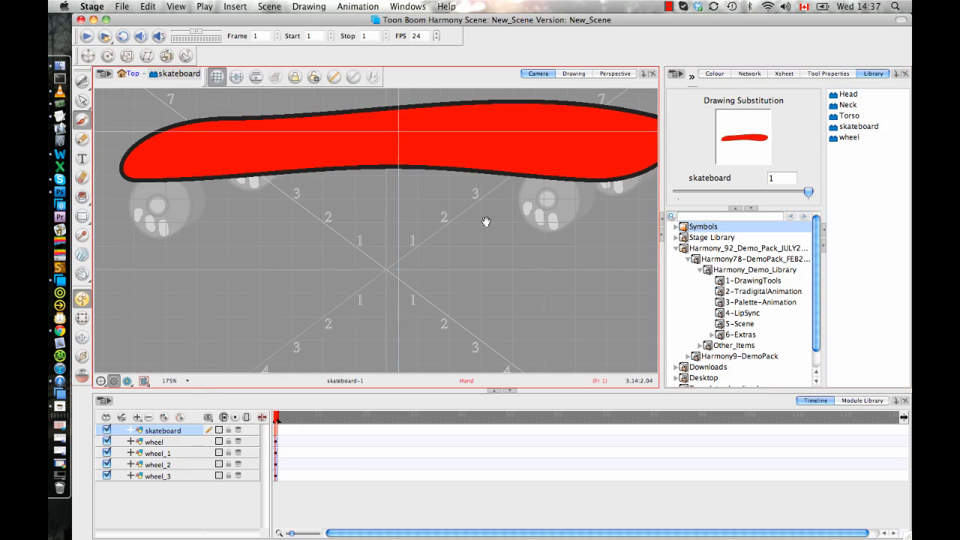
drag(486, 222, 490, 222)
key(1)
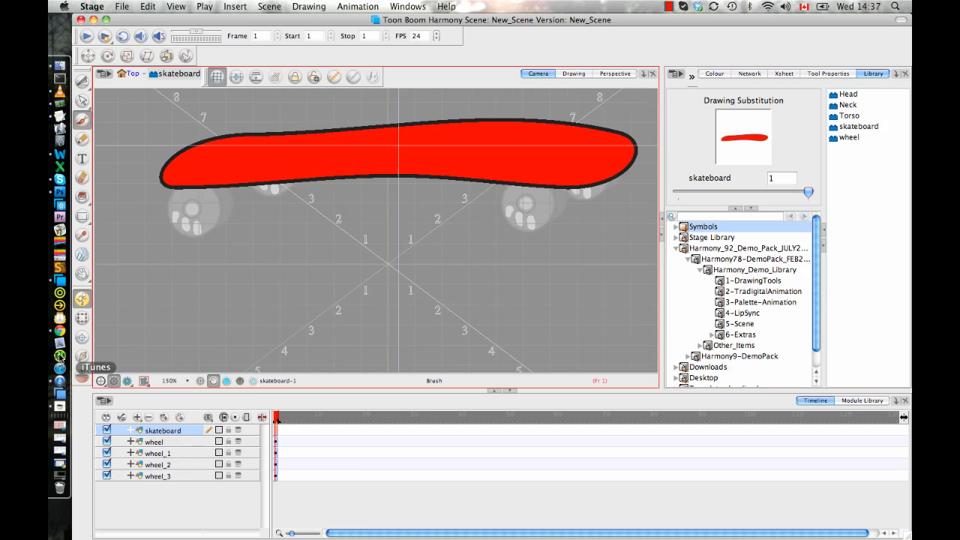
click(82, 319)
key(1)
click(264, 281)
key(1)
key(1)
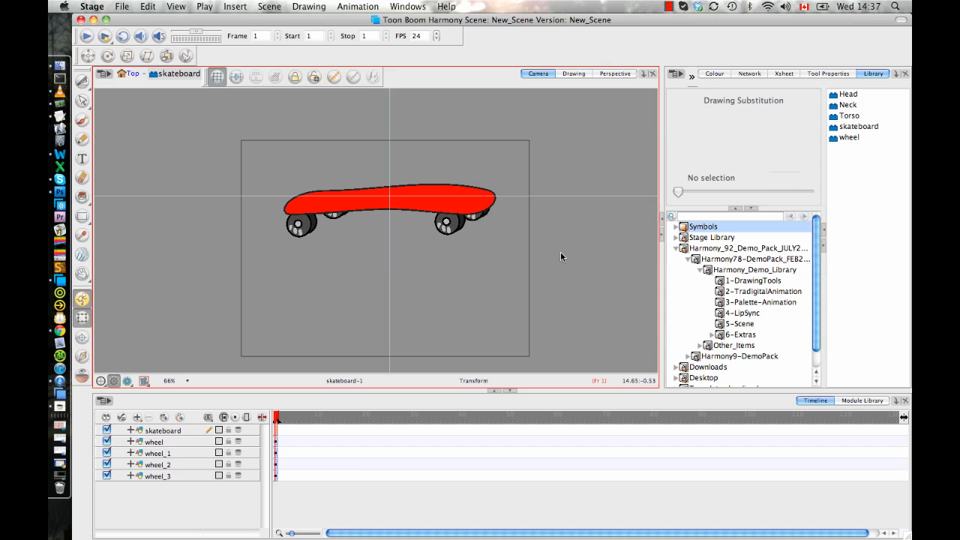
Return to the Top level of the scene and delete the skateboard and wheel layers.
click(129, 74)
shift+click(165, 431)
key(Delete)
click(562, 299)
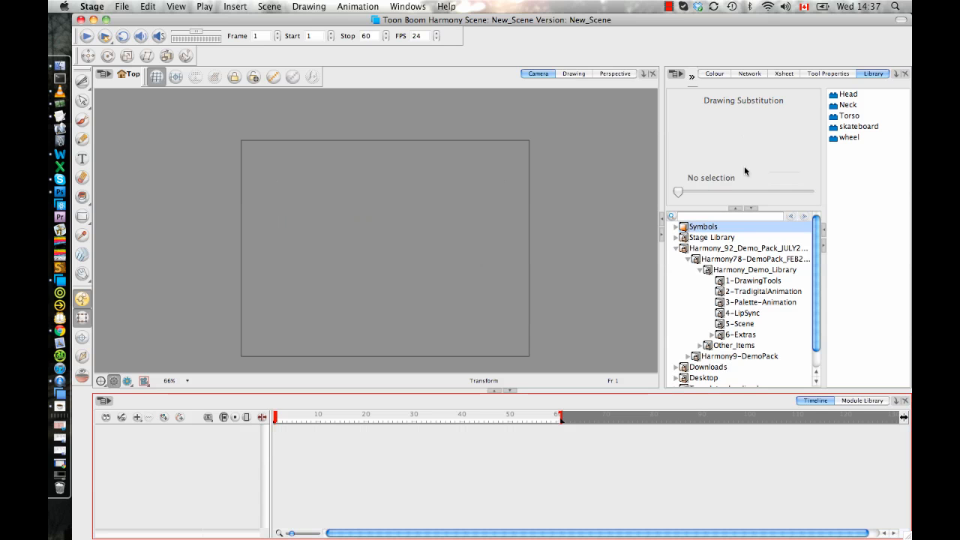
Place the skateboard symbol from the library in the scene, overlapping the camera frame's right edge.
click(843, 127)
drag(604, 186, 600, 187)
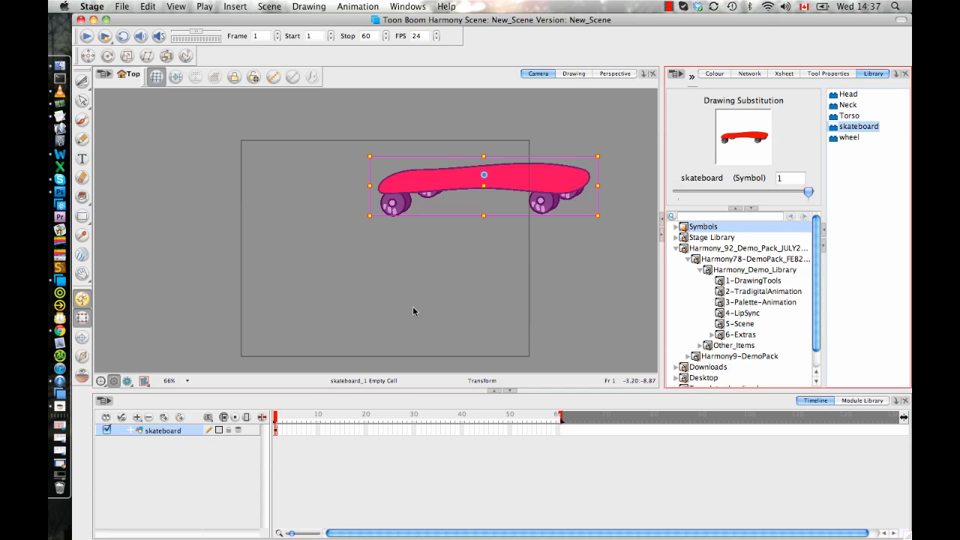
Move the skateboard symbol across the scene so it overlaps the camera frame's left edge.
click(241, 308)
click(527, 193)
drag(527, 193, 310, 239)
click(348, 323)
click(336, 229)
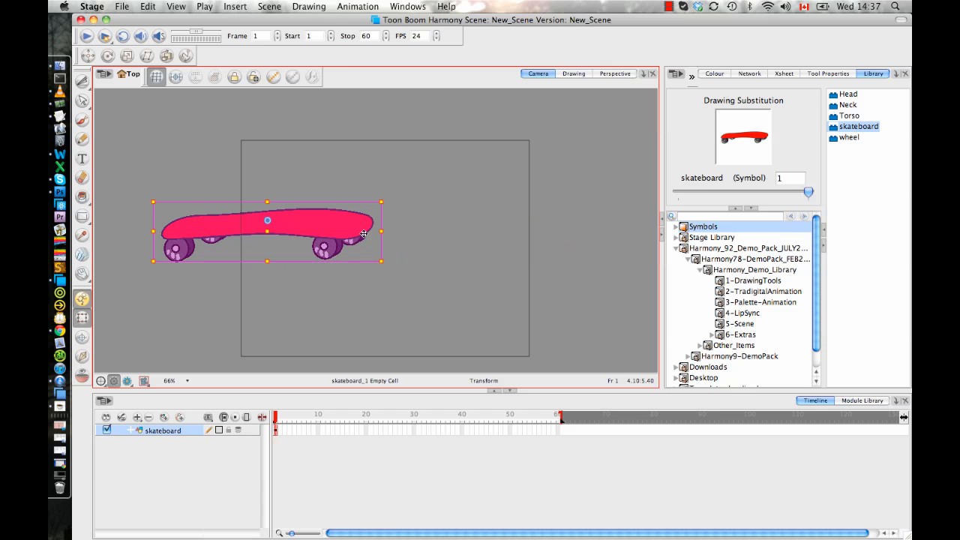
click(283, 334)
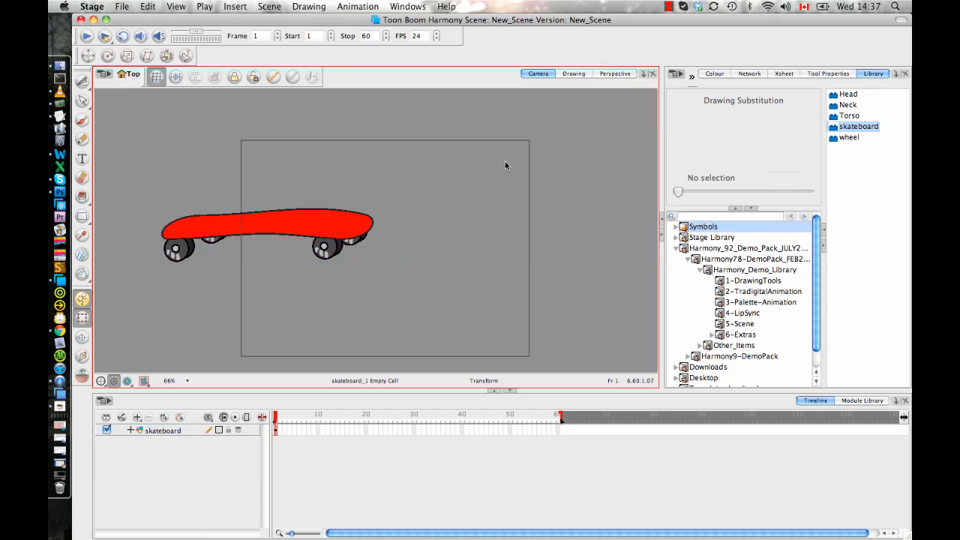
click(338, 240)
click(424, 292)
Delete the skateboard layer from the scene.
click(135, 432)
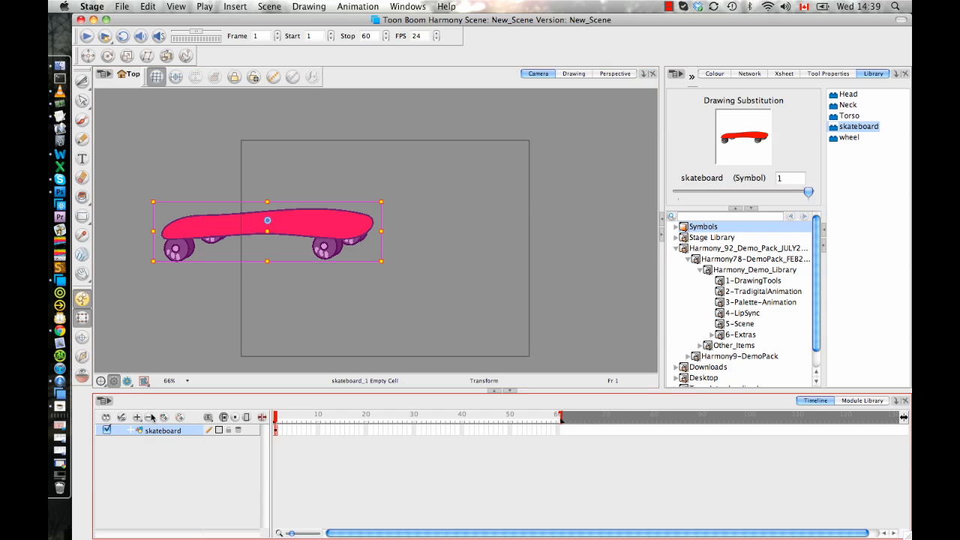
click(148, 422)
click(568, 297)
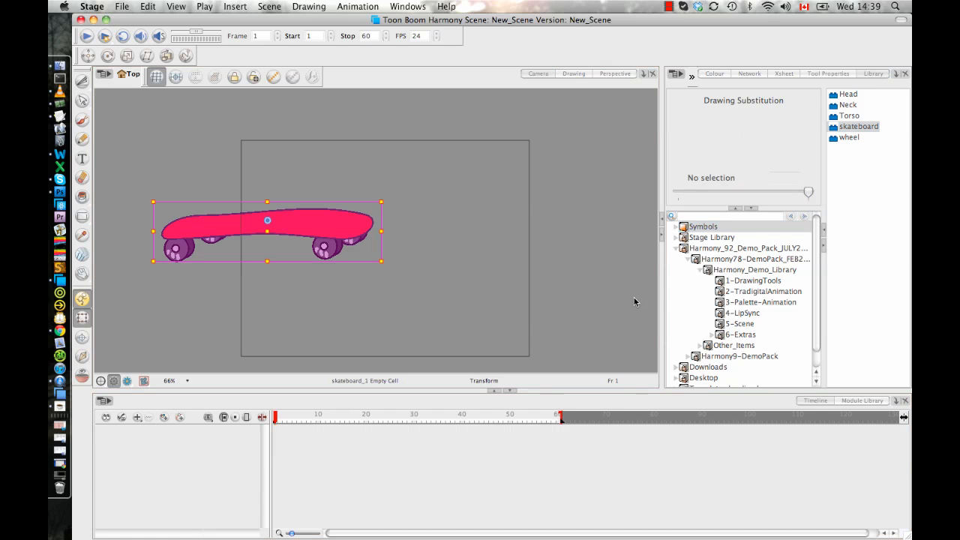
Place the 3-Yuri_Master.tpl template from the library's 3-Palette-Animation folder in the scene.
click(754, 303)
click(863, 116)
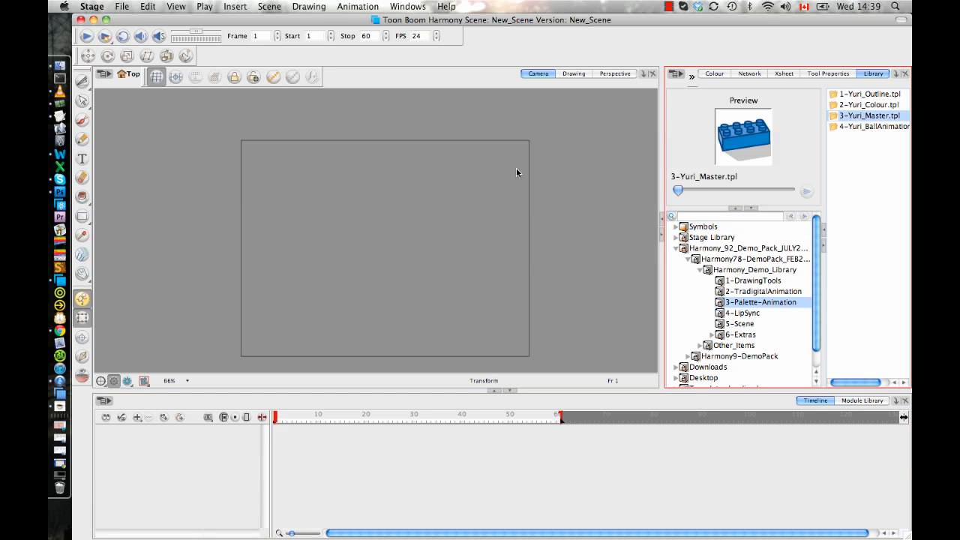
drag(516, 173, 516, 172)
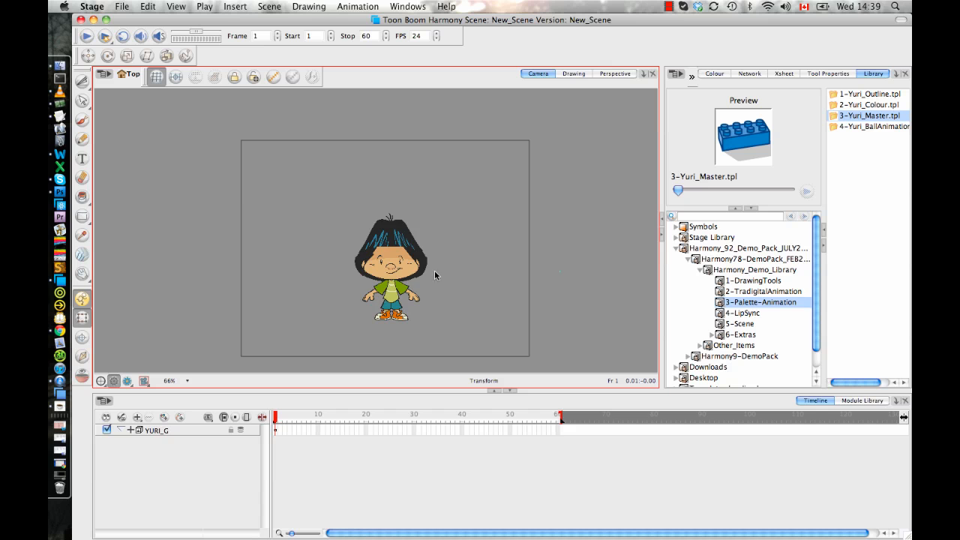
Inspect the character rig by selecting the hands_L1 hand and the Arm_dn_L1 lower arm.
scroll(405, 270, up, 5)
click(337, 267)
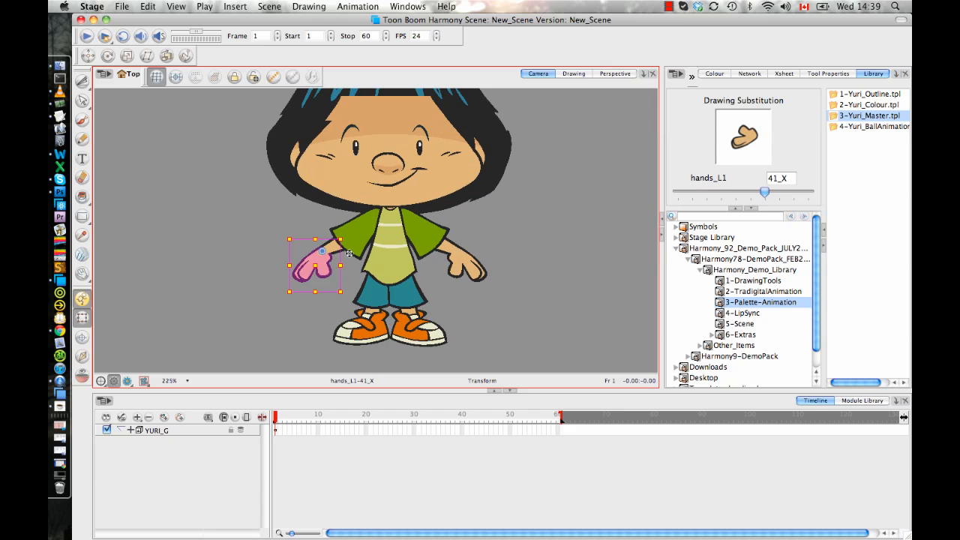
scroll(355, 248, up, 2)
click(429, 215)
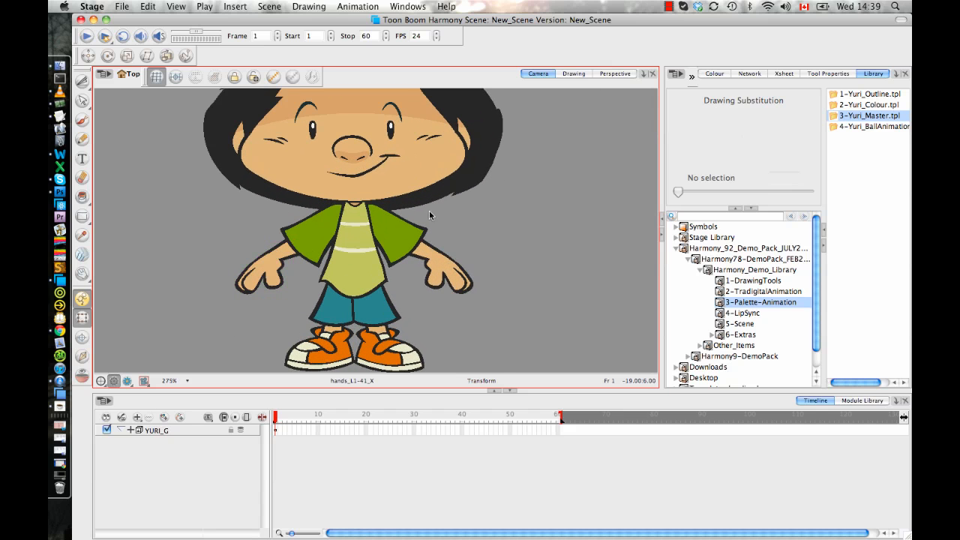
click(277, 260)
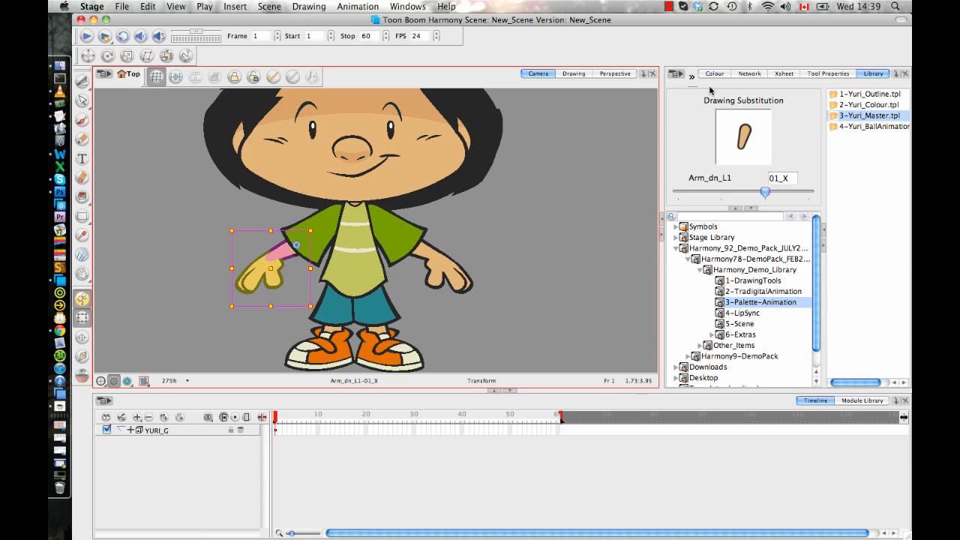
Enter the YURI_G group in the Network view and show its face modules.
click(753, 74)
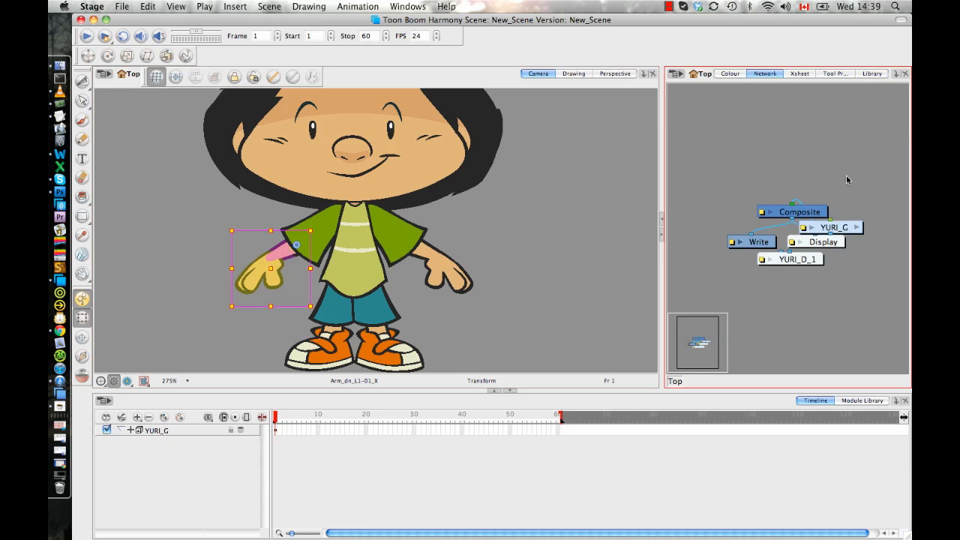
drag(846, 226, 798, 146)
click(806, 147)
scroll(829, 184, down, 2)
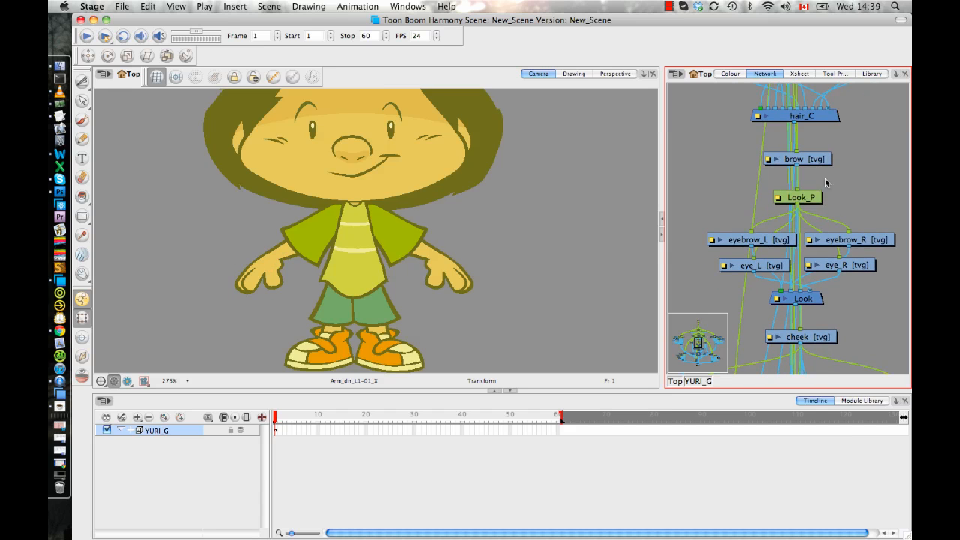
Turn off Animate Using Animation Tools in the eyebrow_L layer's advanced properties, close them and clear the selection.
click(726, 223)
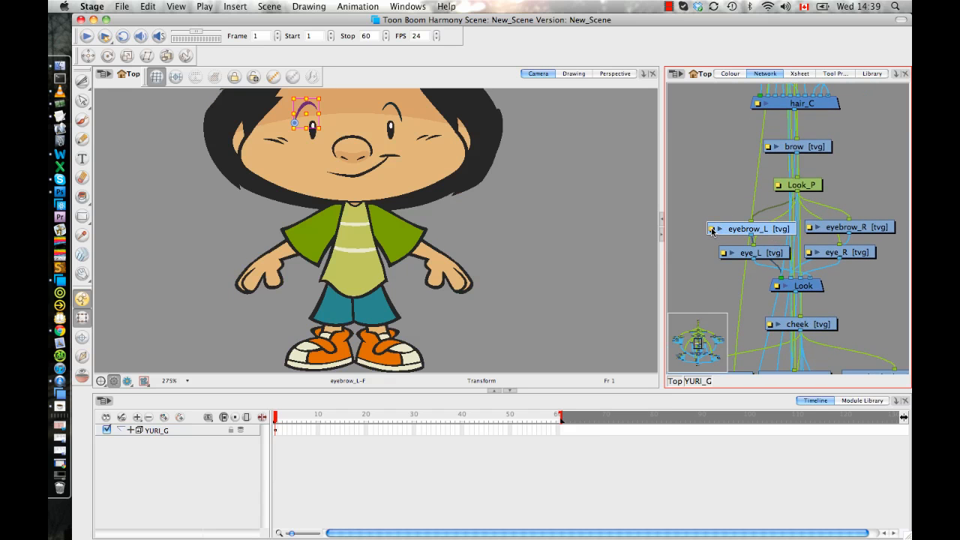
double_click(726, 228)
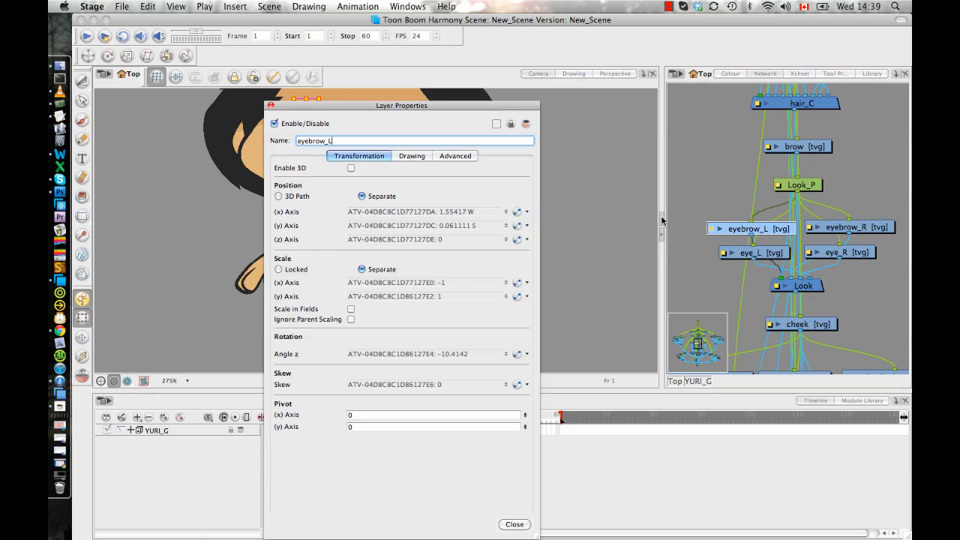
mouse_move(446, 107)
mouse_down()
mouse_move(487, 109)
mouse_move(674, 66)
mouse_up()
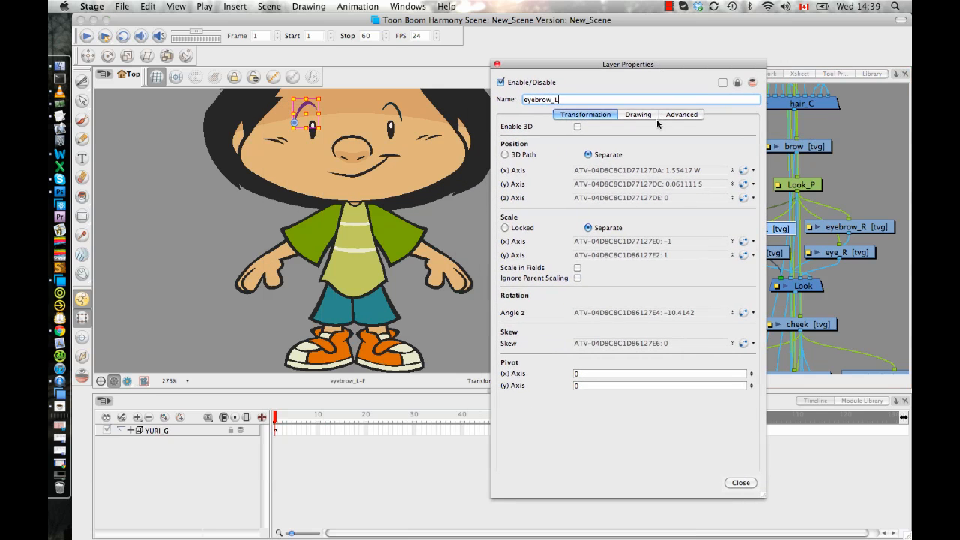
click(638, 114)
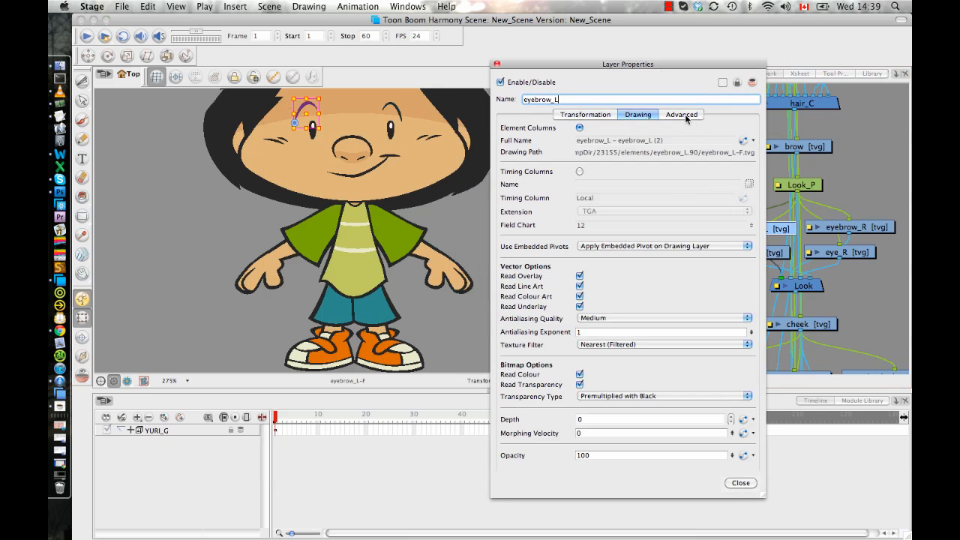
click(684, 114)
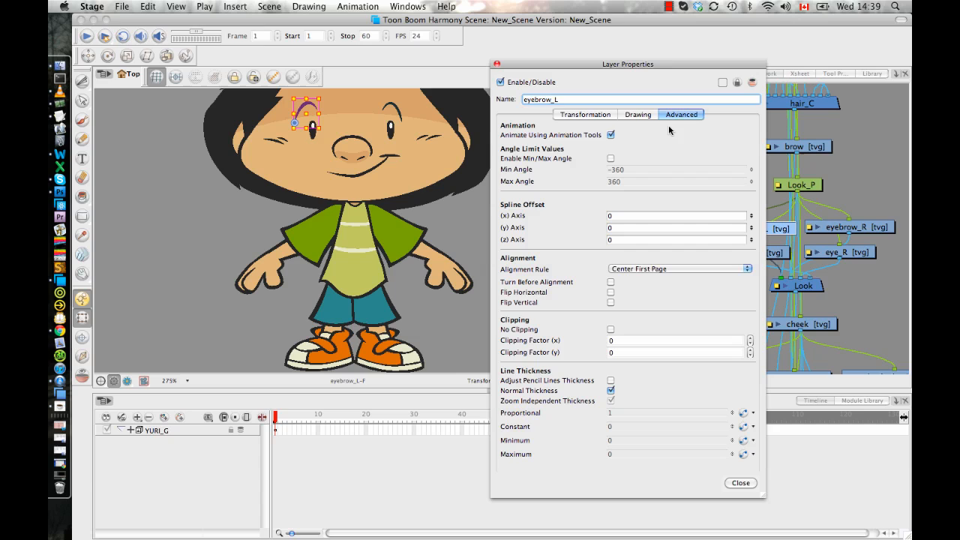
click(611, 135)
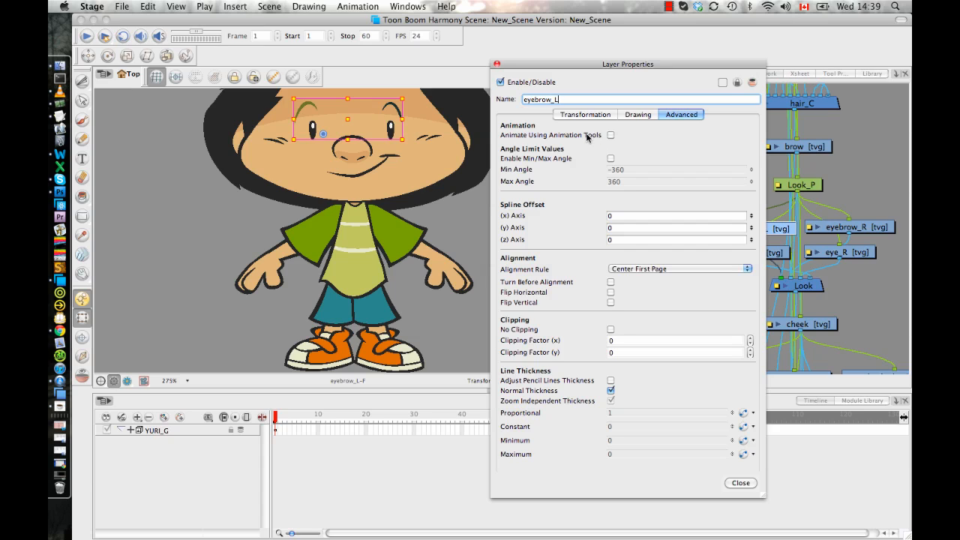
click(497, 64)
click(603, 184)
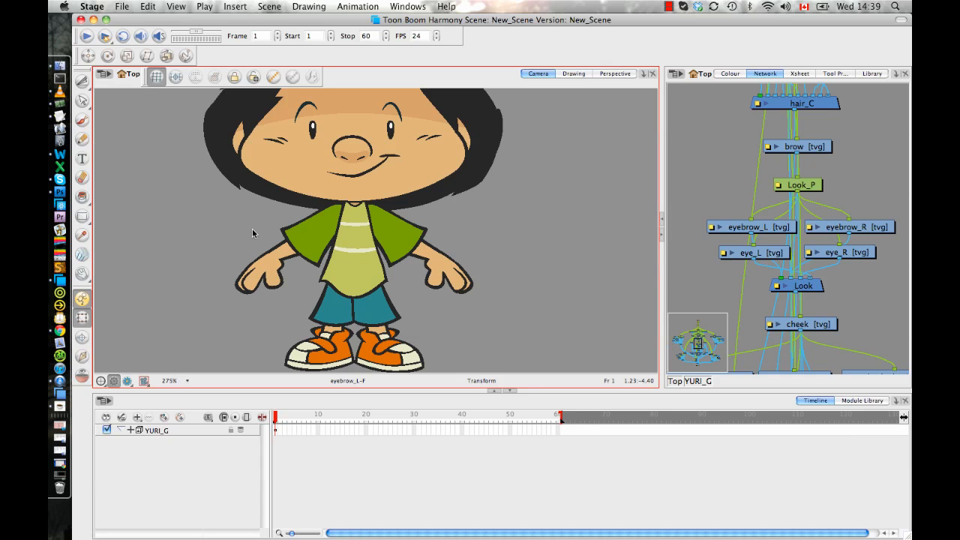
Expand the YURI_G group in the Timeline and widen the layer list so the layer names can be read.
scroll(390, 236, down, 3)
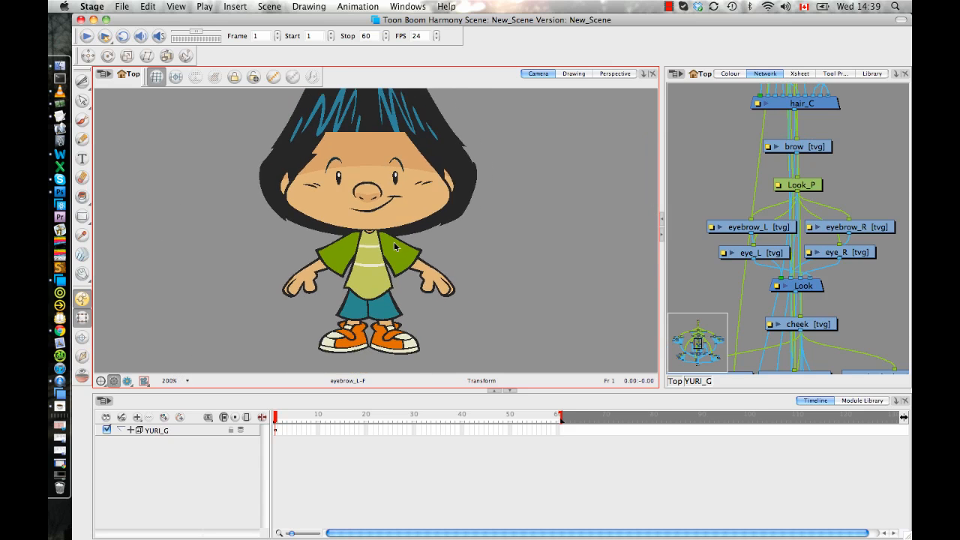
key(1)
key(1)
key(1)
key(space)
drag(391, 230, 370, 248)
key(space)
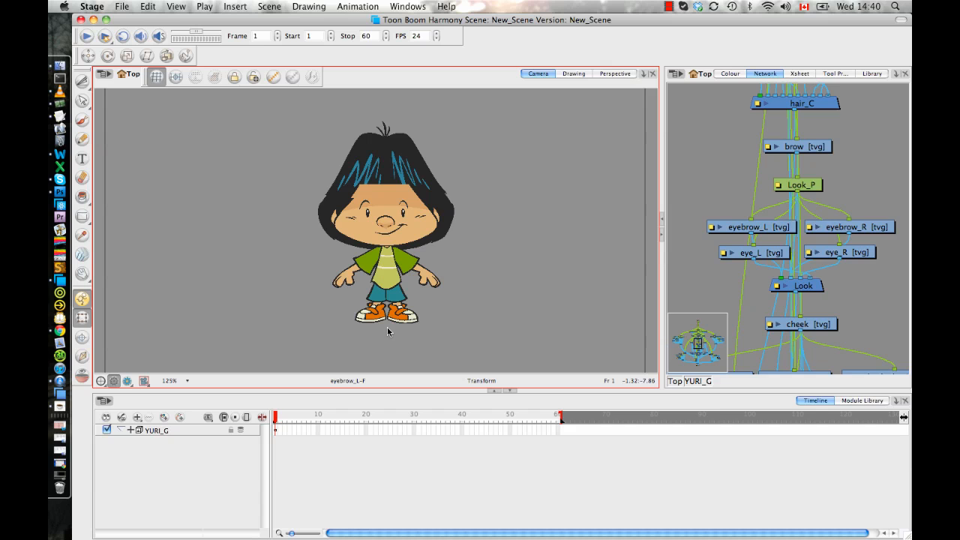
click(130, 430)
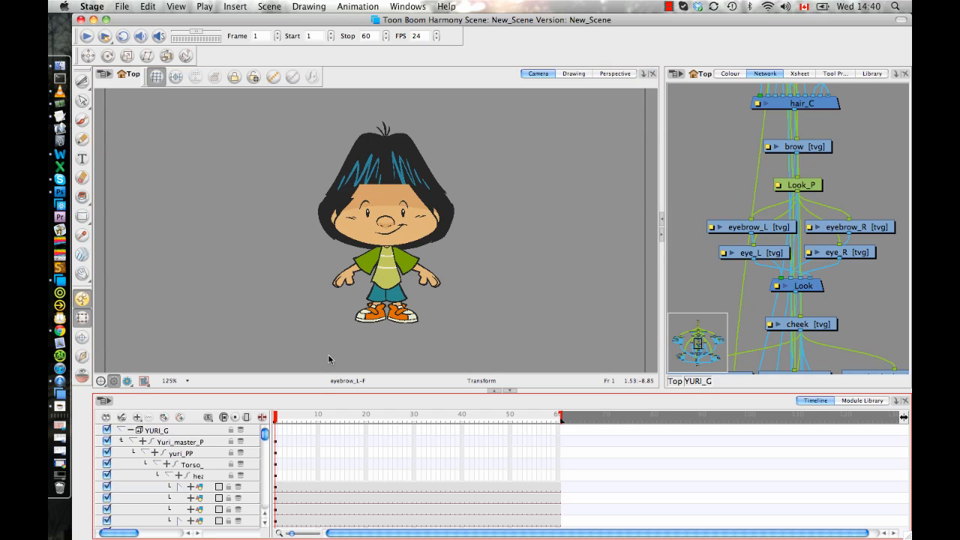
mouse_move(282, 417)
mouse_down()
mouse_move(310, 417)
mouse_move(276, 417)
mouse_up()
scroll(255, 439, down, 5)
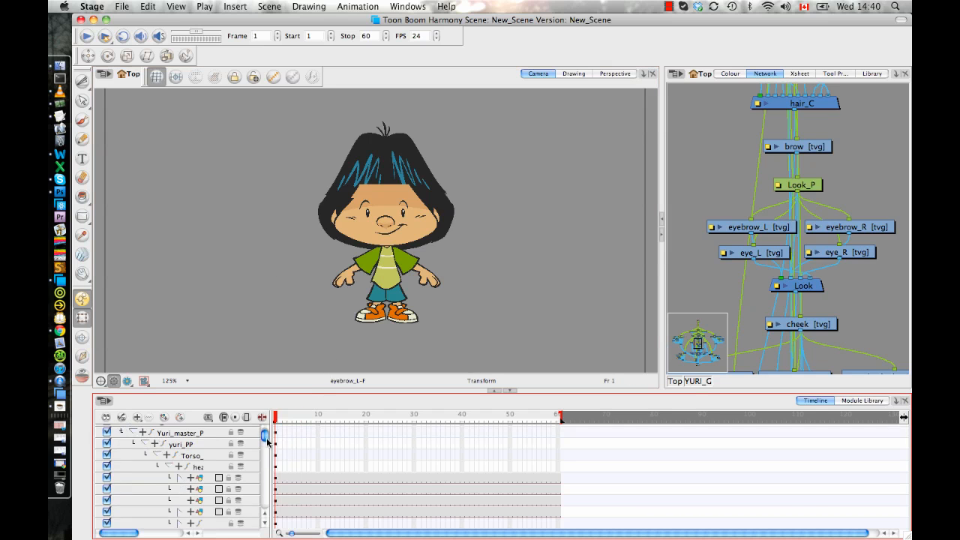
drag(270, 450, 303, 450)
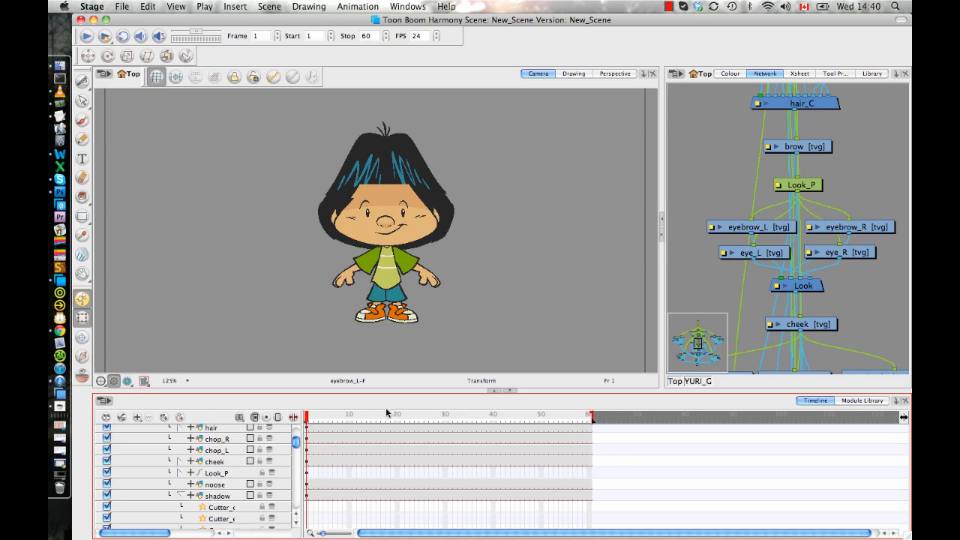
Select the character's eye_L layer at frame 7.
click(330, 443)
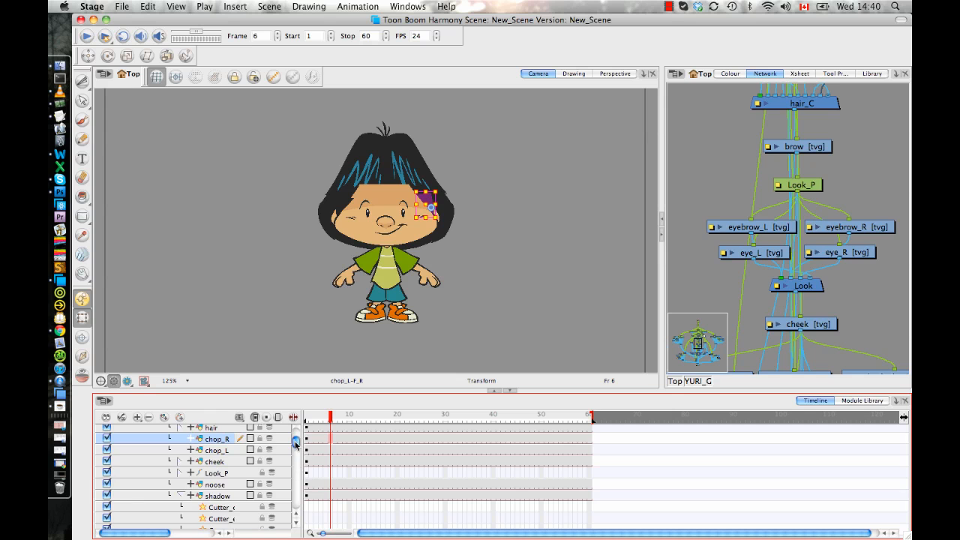
scroll(296, 443, up, 1)
drag(296, 443, 295, 465)
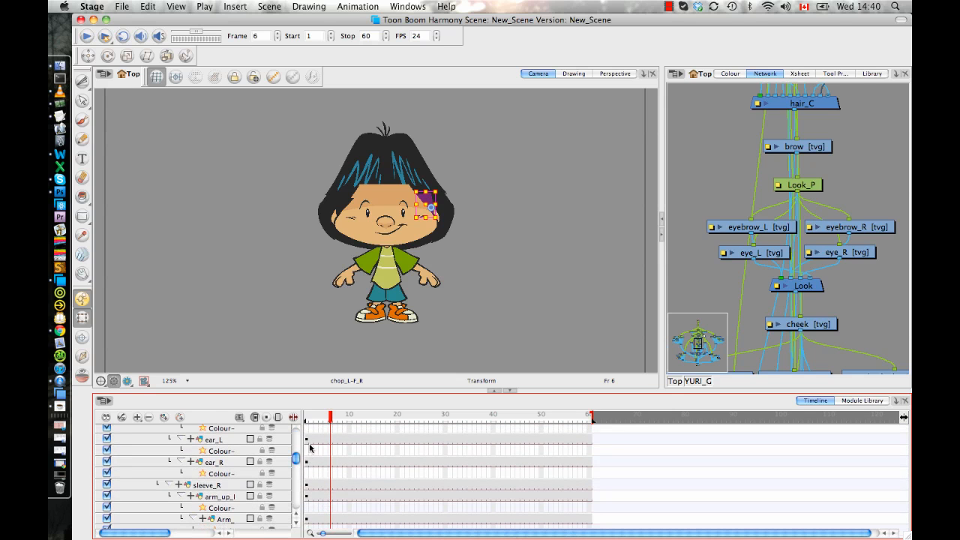
click(373, 223)
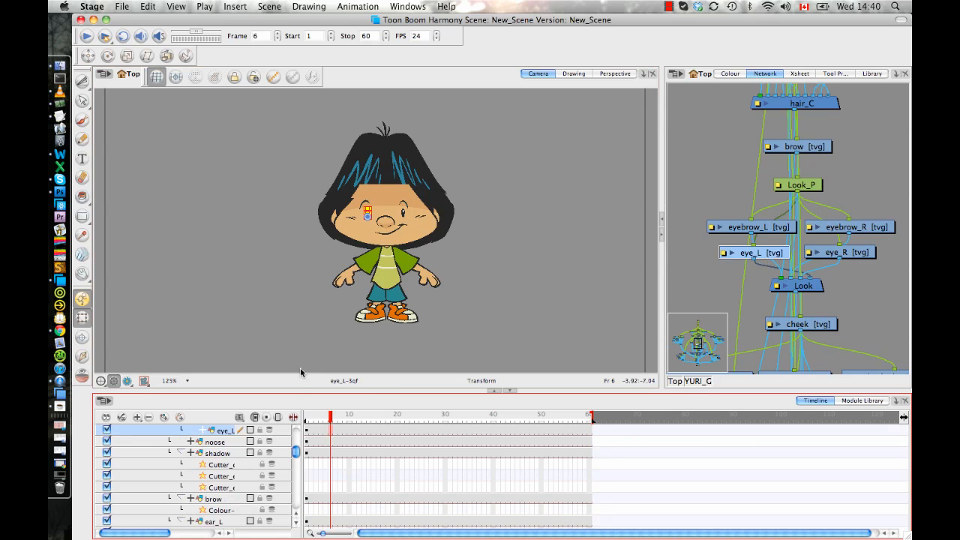
click(334, 429)
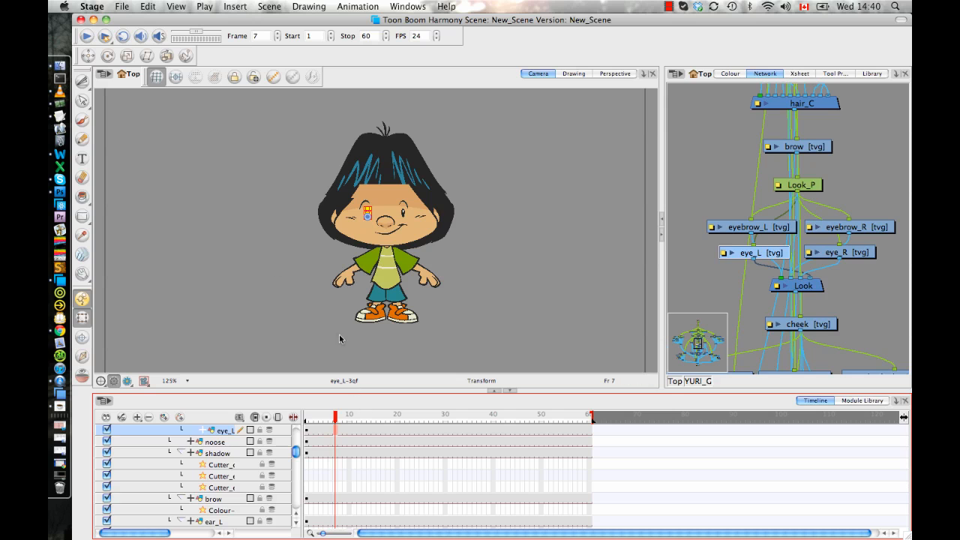
Display the Timeline View toolbar and create an empty drawing on the eye_L layer at frame 7.
click(407, 6)
mouse_move(444, 59)
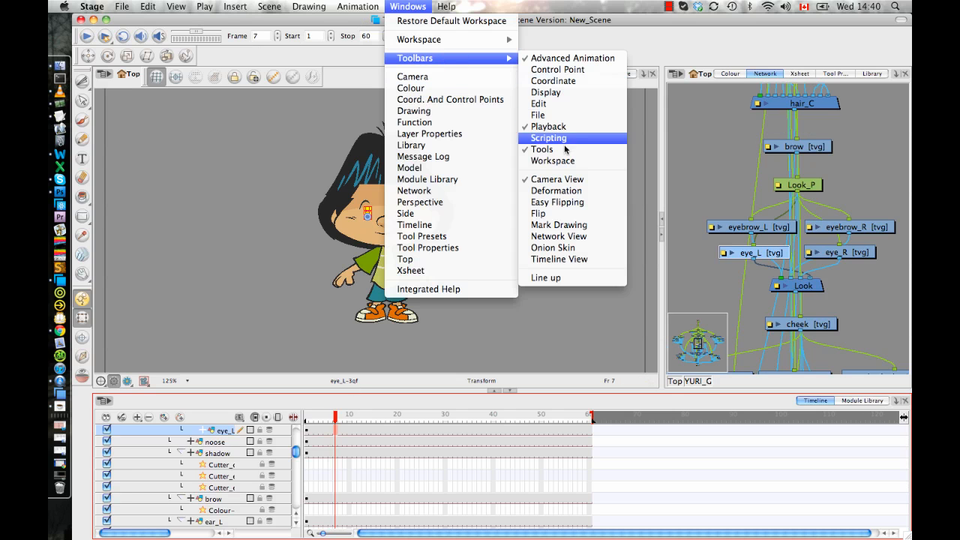
click(559, 259)
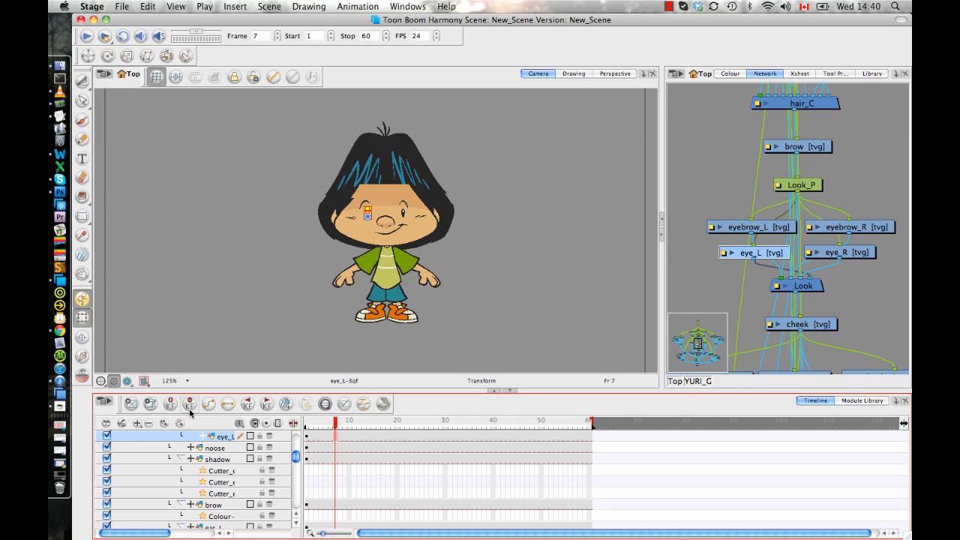
click(134, 404)
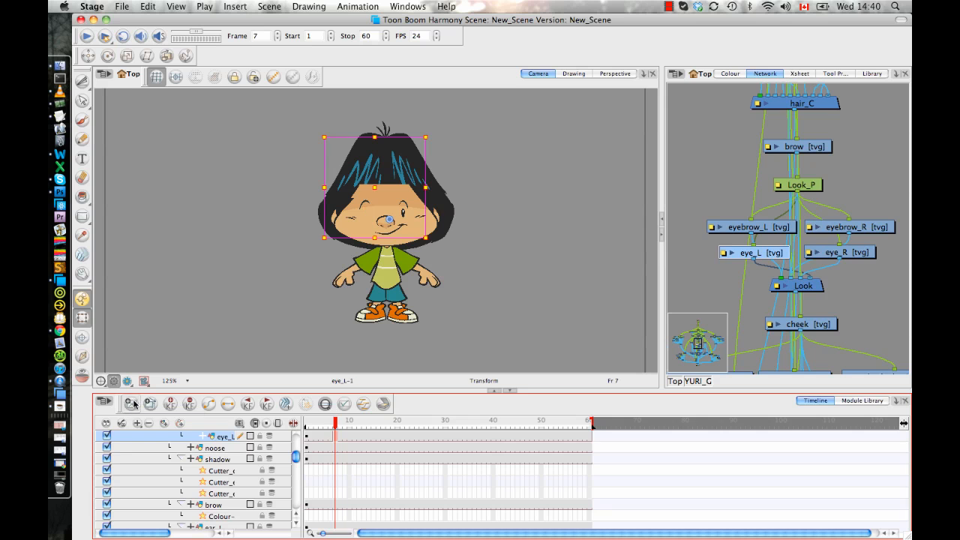
Turn on onion skin for the new eye_L drawing, with the character's face framed closely.
key(space)
drag(400, 275, 407, 278)
key(2)
key(2)
key(2)
key(2)
key(2)
key(2)
key(2)
key(2)
key(2)
key(2)
key(2)
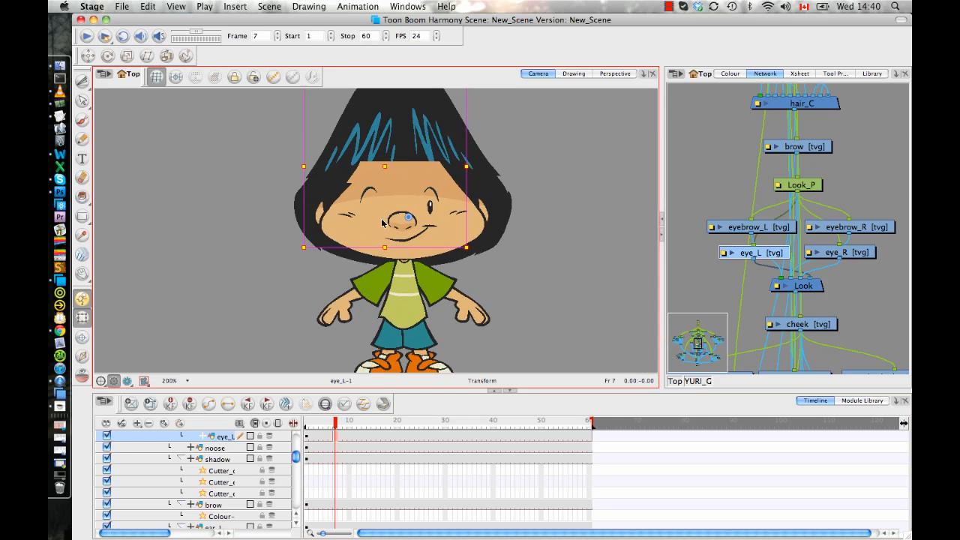
key(space)
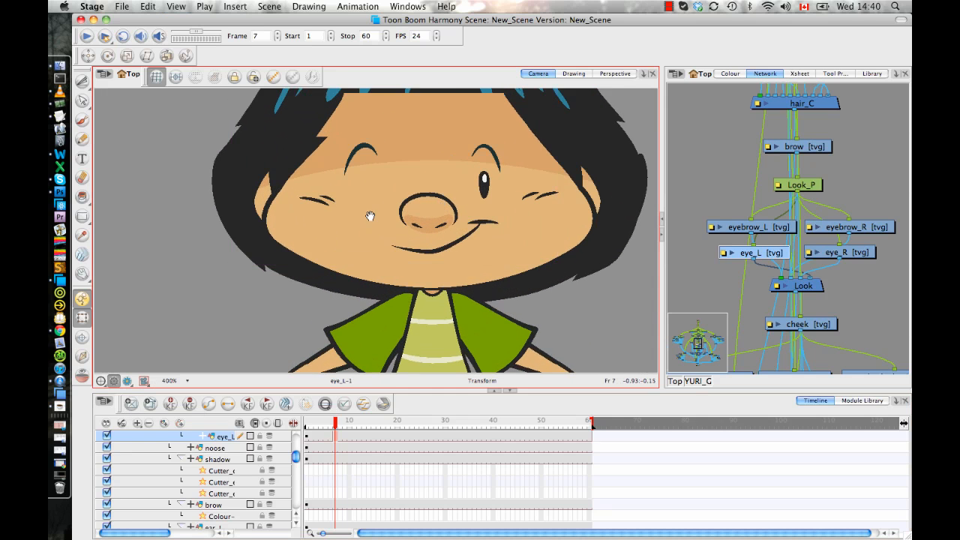
drag(369, 216, 358, 245)
key(2)
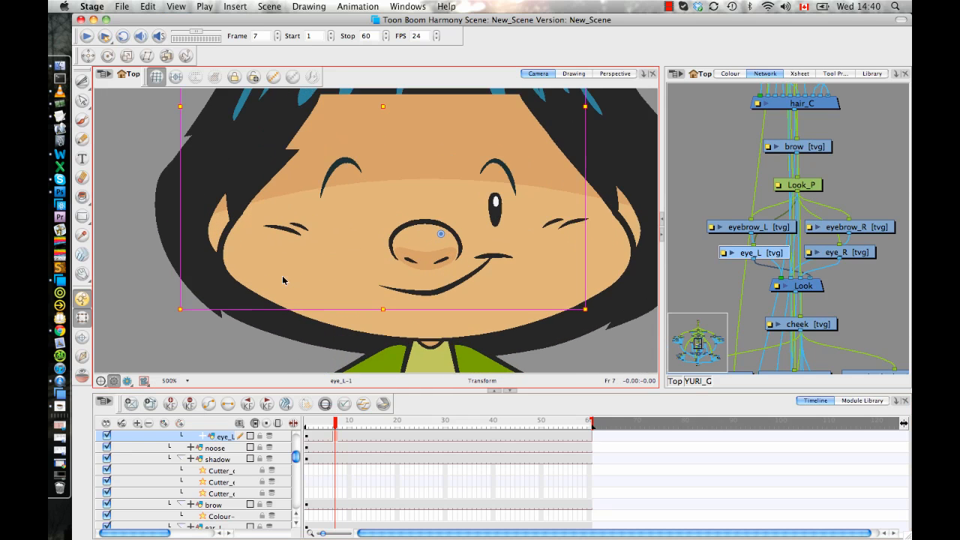
click(82, 377)
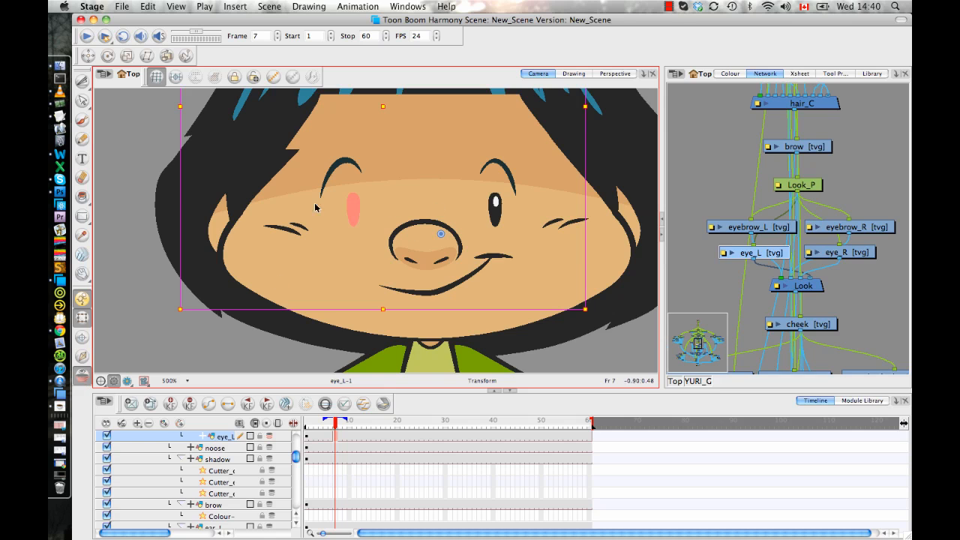
Brush a short curved closed-eye stroke over the lower part of the onion-skinned eye with a smaller brush, undoing the first dab.
click(82, 120)
click(341, 218)
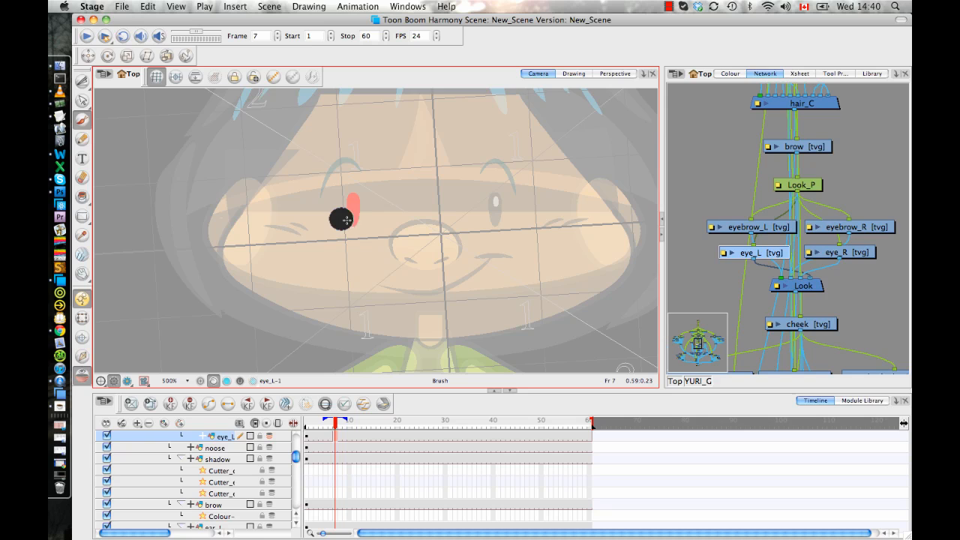
mouse_move(346, 220)
mouse_down()
mouse_move(363, 216)
mouse_move(332, 220)
mouse_up()
key(super+z)
key(o)
key(2)
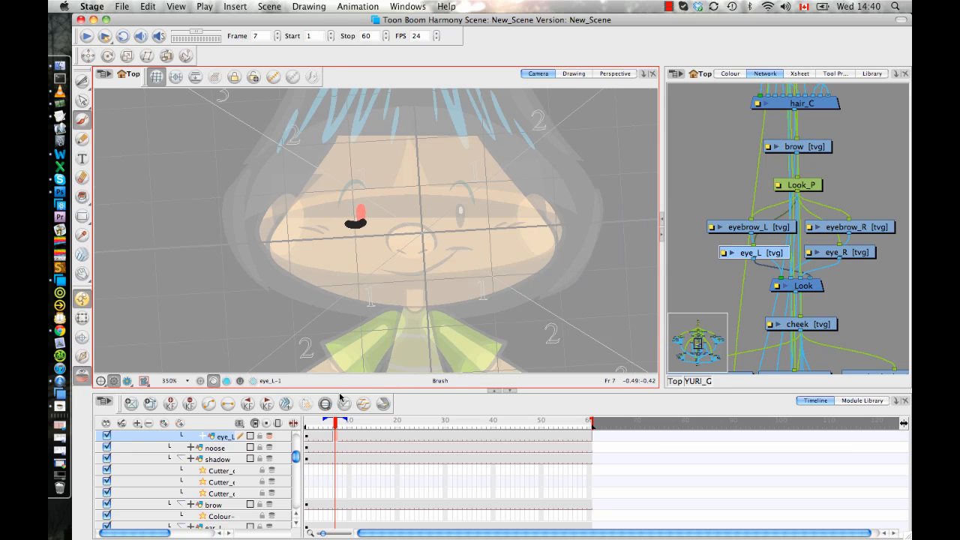
Scrub from frame 7 to frame 4 with the Transform tool active to compare the closed-eye and open-eye drawings.
click(335, 426)
drag(333, 426, 334, 426)
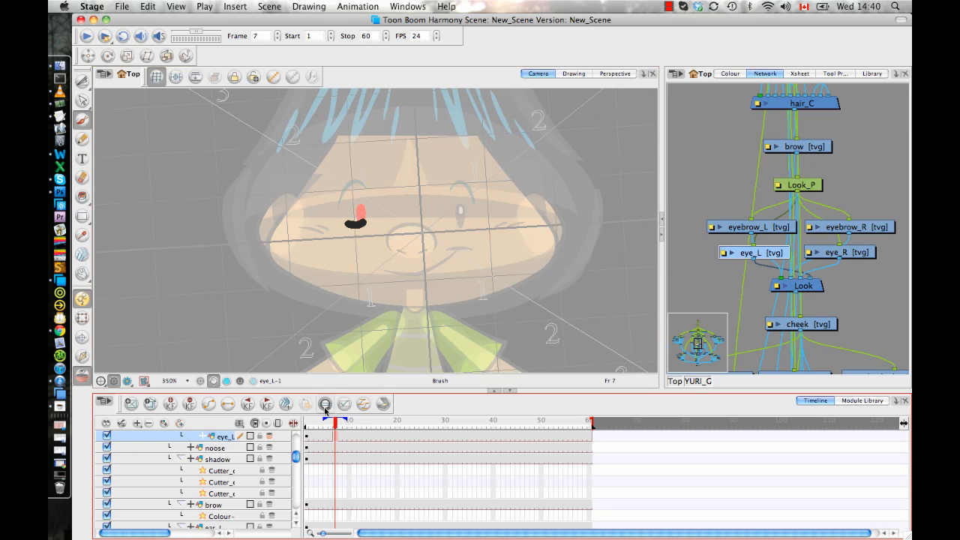
click(82, 317)
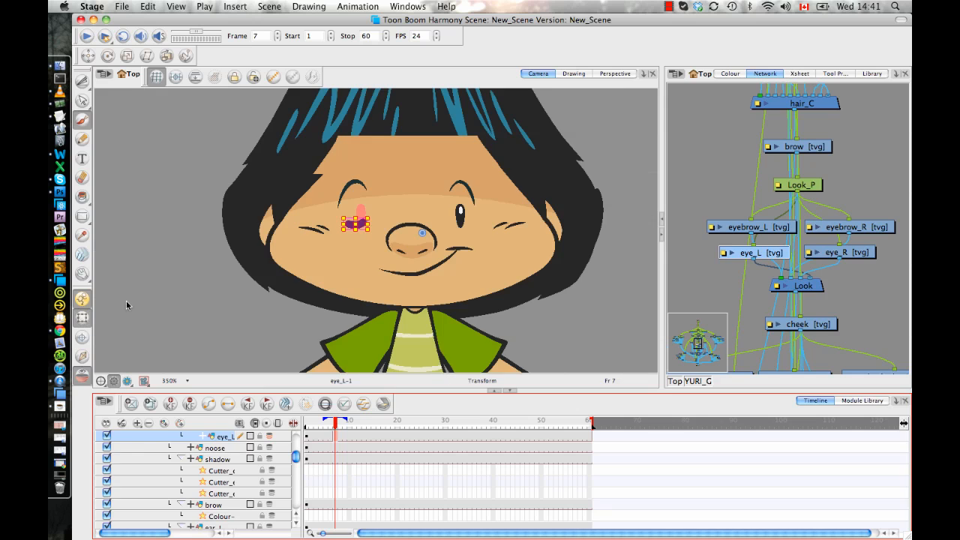
mouse_move(342, 418)
mouse_down()
mouse_move(315, 425)
mouse_move(407, 429)
mouse_move(322, 425)
mouse_up()
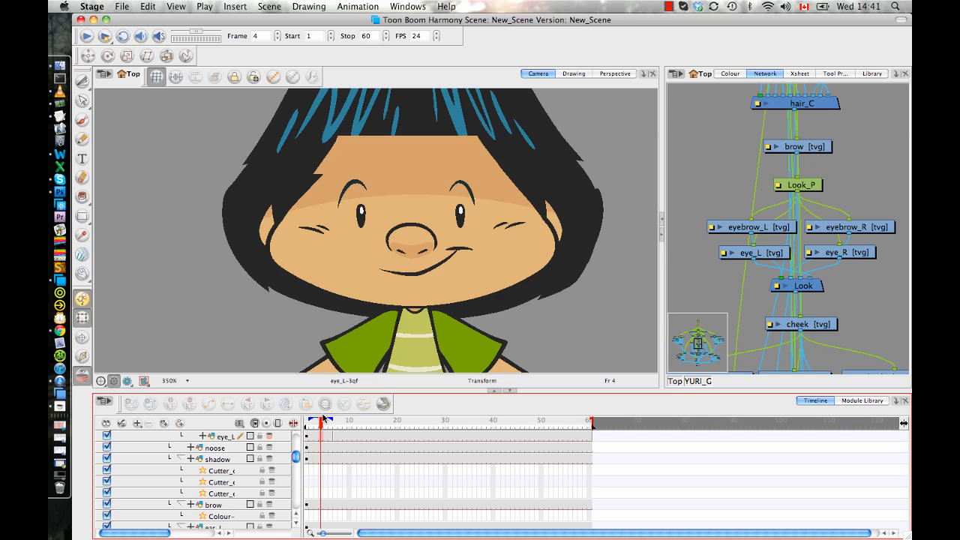
Frame the whole character in an enlarged Camera view and show the library's Downloads folder.
click(450, 292)
key(1)
key(1)
key(1)
key(1)
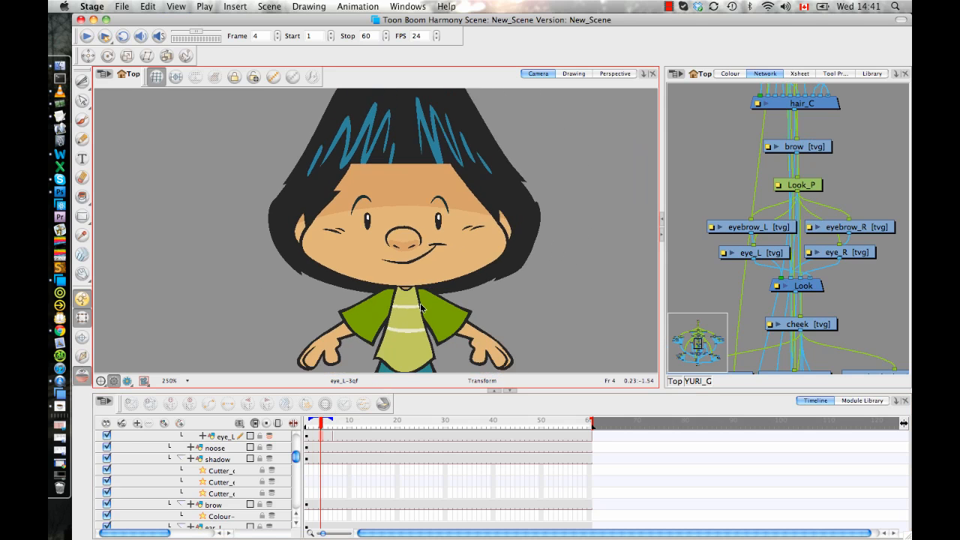
key(1)
key(1)
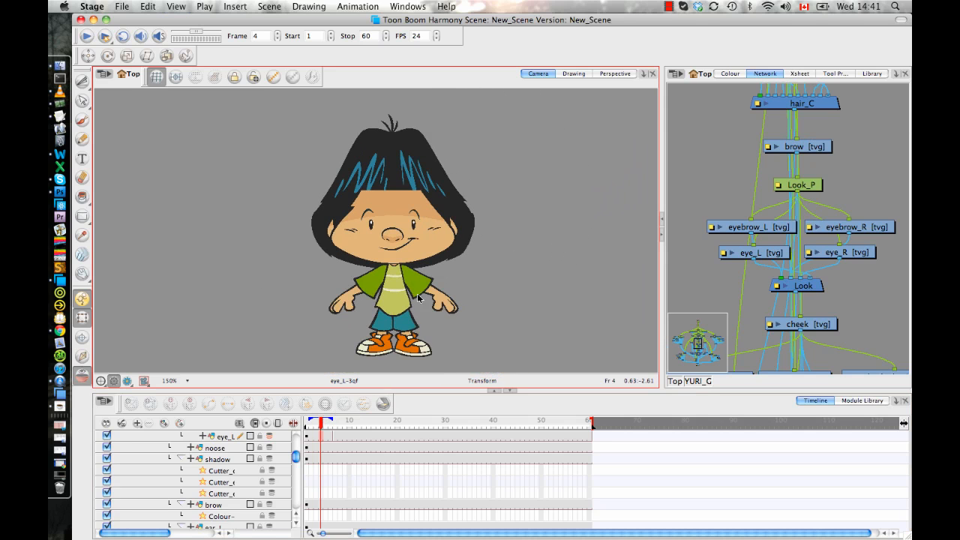
drag(558, 391, 559, 421)
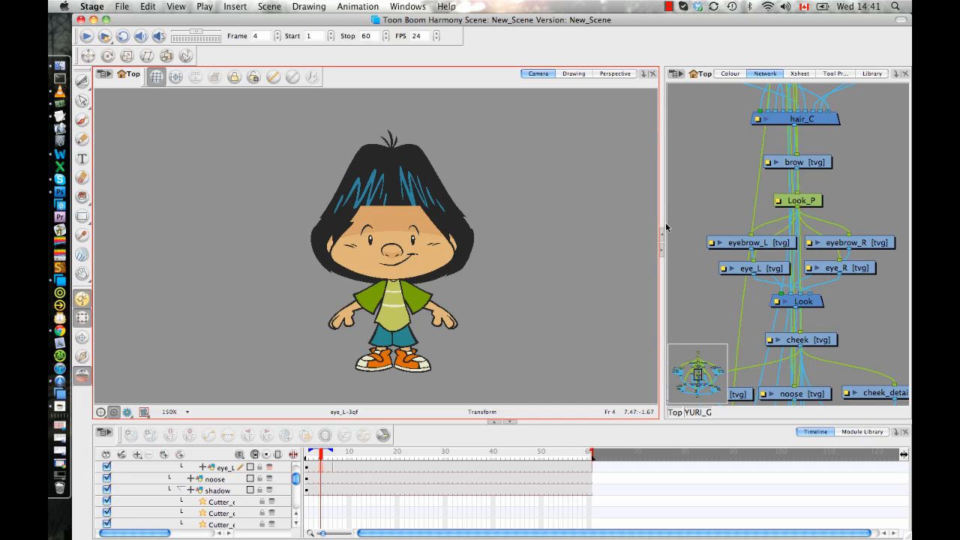
click(873, 73)
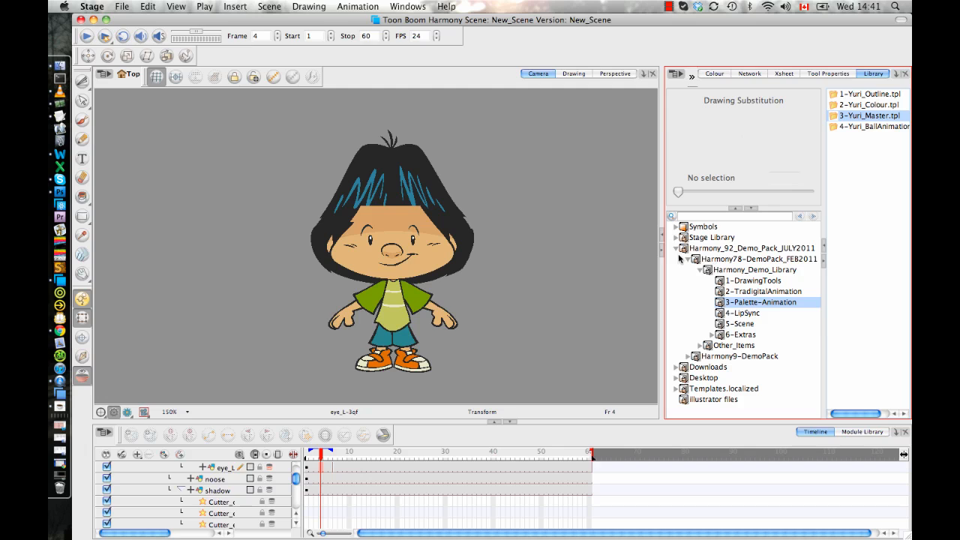
click(710, 367)
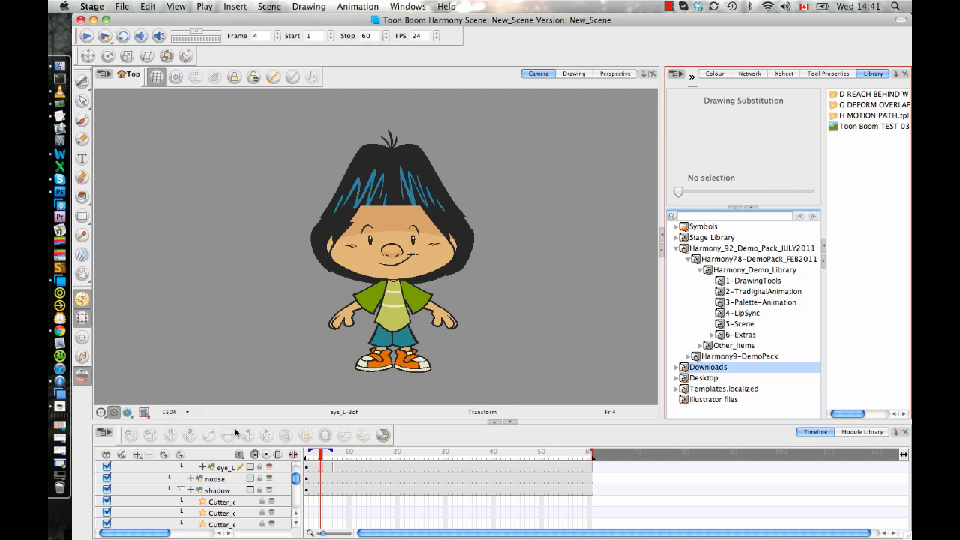
Delete the YURI_G group from the scene together with its drawing files and element folders.
drag(296, 472, 295, 453)
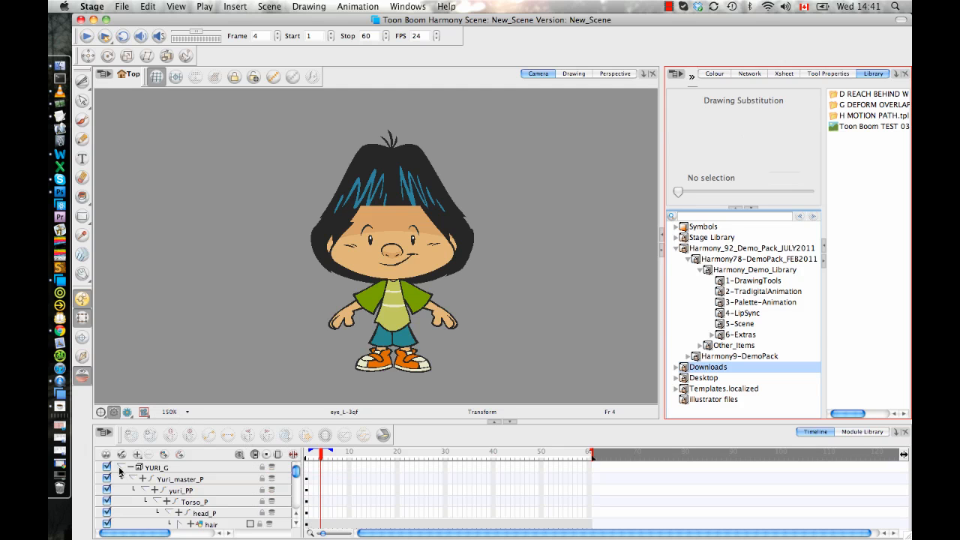
click(119, 468)
click(143, 469)
click(149, 454)
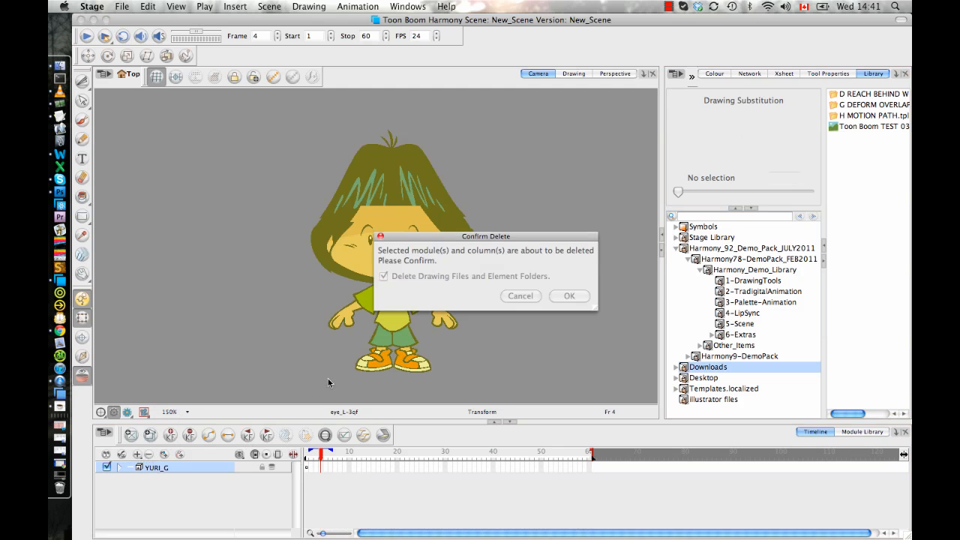
click(566, 296)
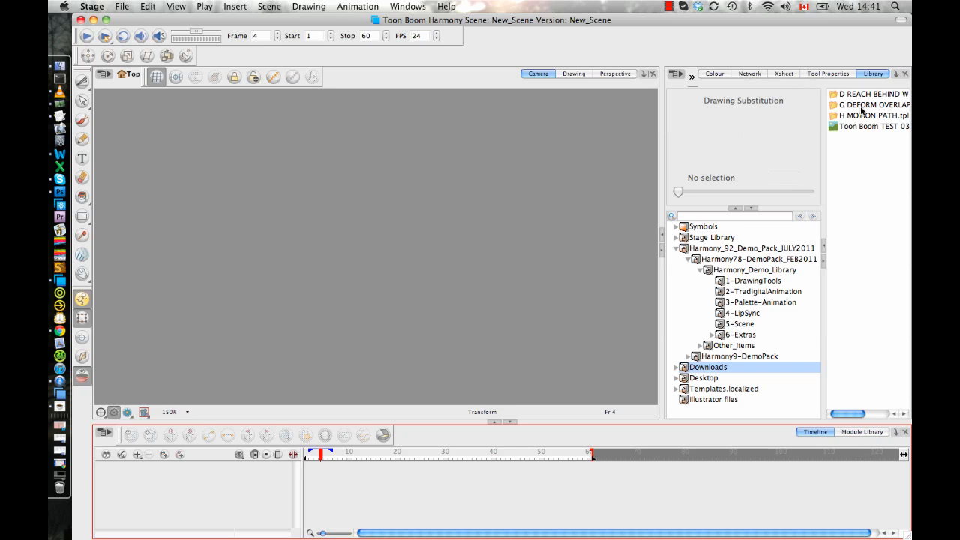
Place the skateboard symbol from the Symbols library in the scene at frame 4 and select it.
click(705, 226)
click(859, 127)
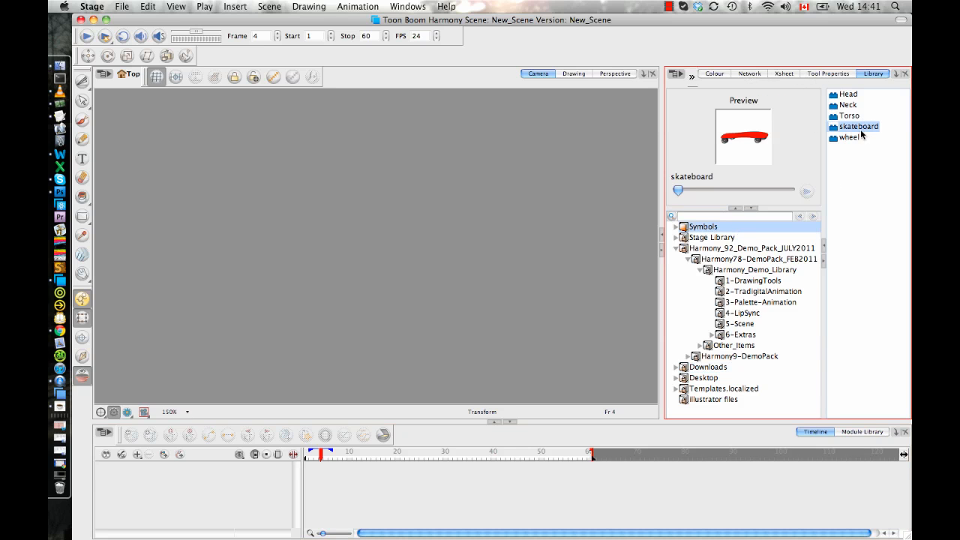
drag(607, 180, 484, 227)
click(445, 276)
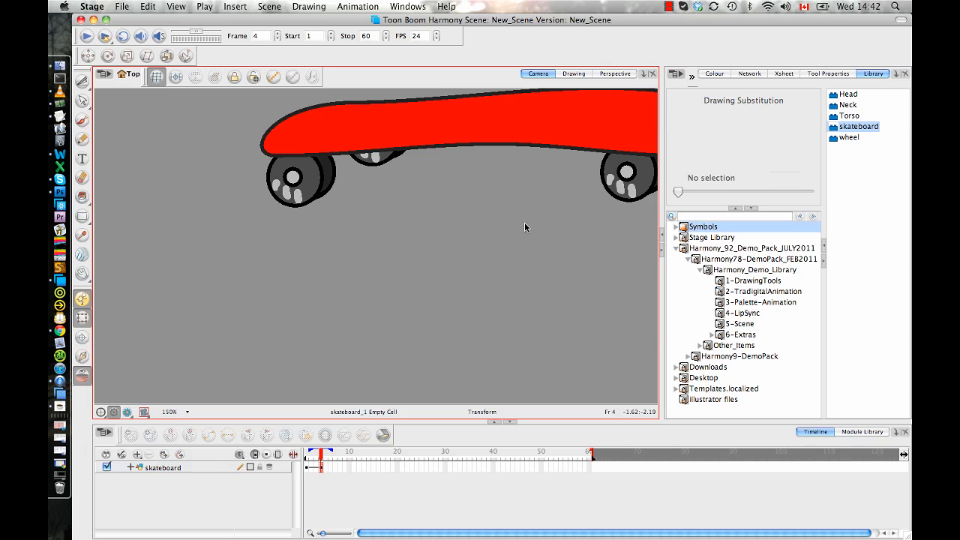
click(533, 140)
drag(540, 133, 443, 232)
click(434, 283)
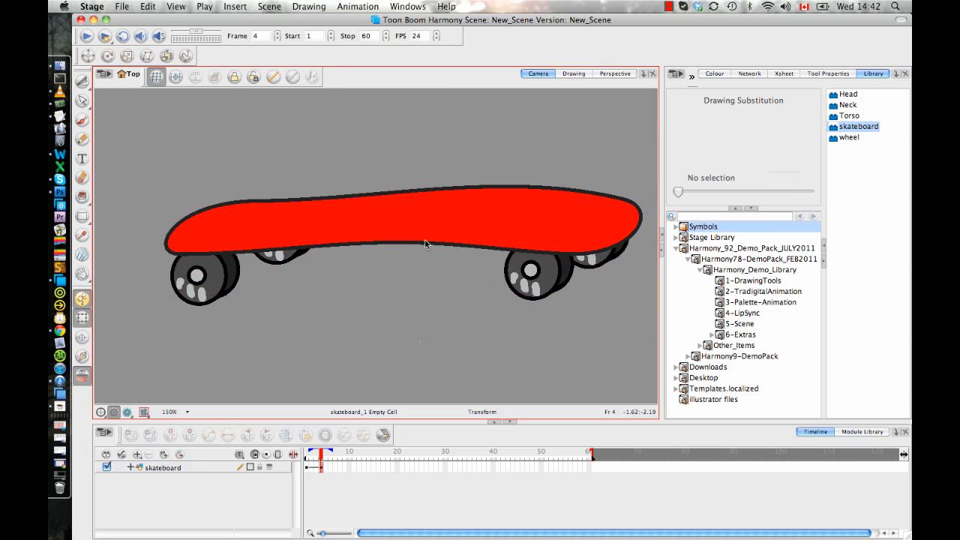
click(441, 219)
key(2)
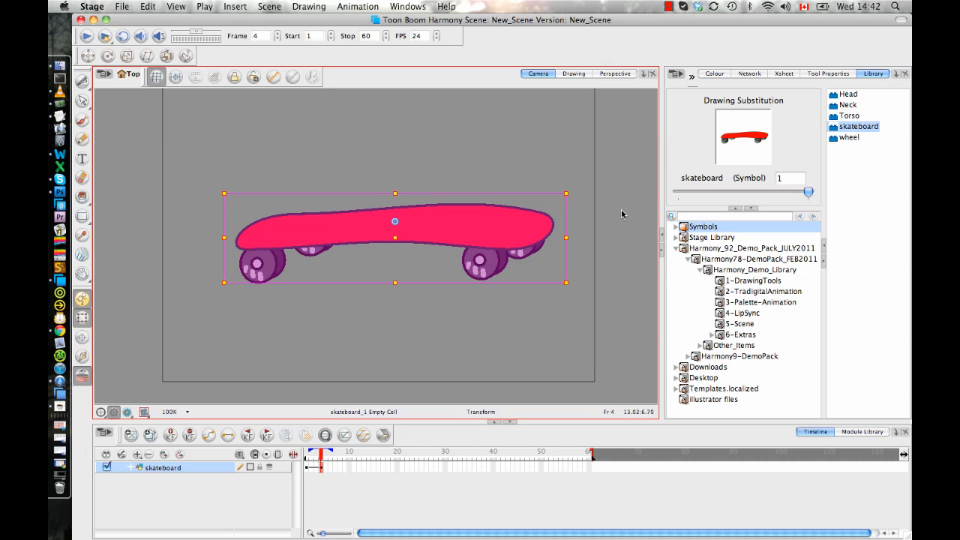
Open the skateboard symbol for editing and select the skateboard layer's drawing at frame 1.
right_click(842, 129)
click(767, 216)
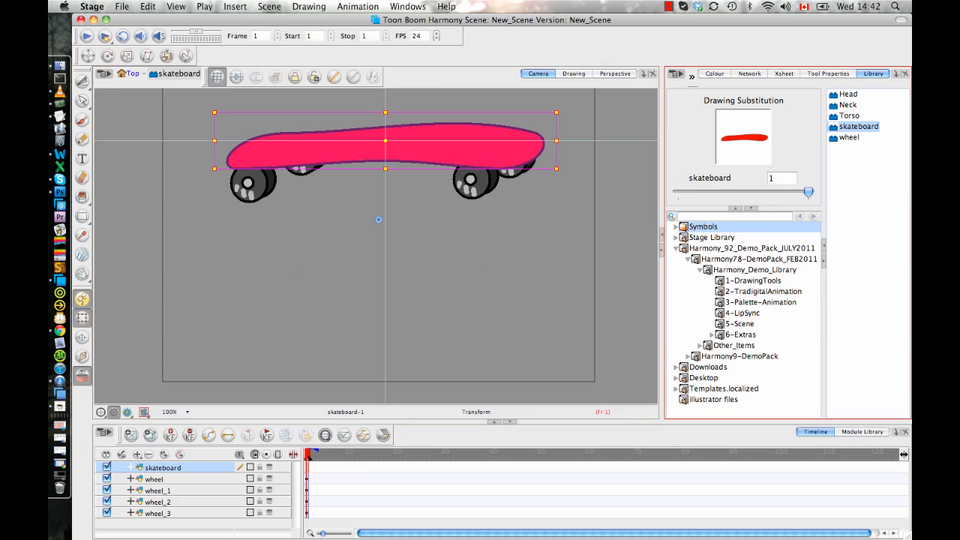
key(space)
drag(442, 237, 421, 254)
key(space)
key(1)
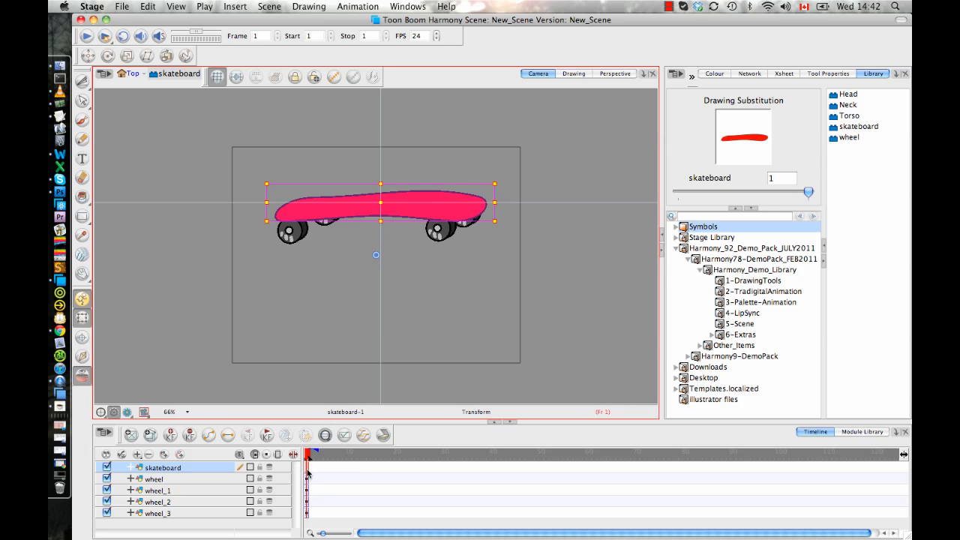
click(308, 469)
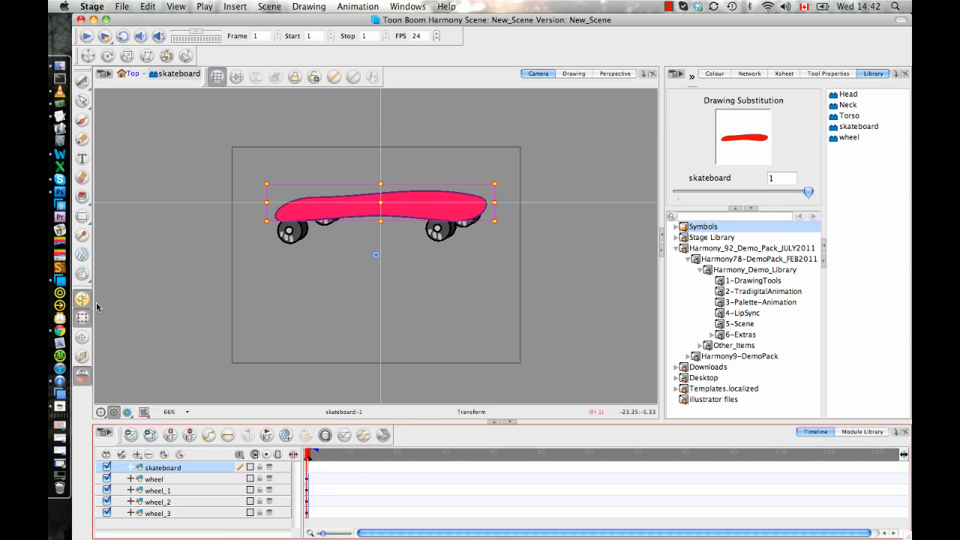
Move the skateboard drawing's pivot to the board's left end and copy that pivot to the parent symbol.
click(83, 337)
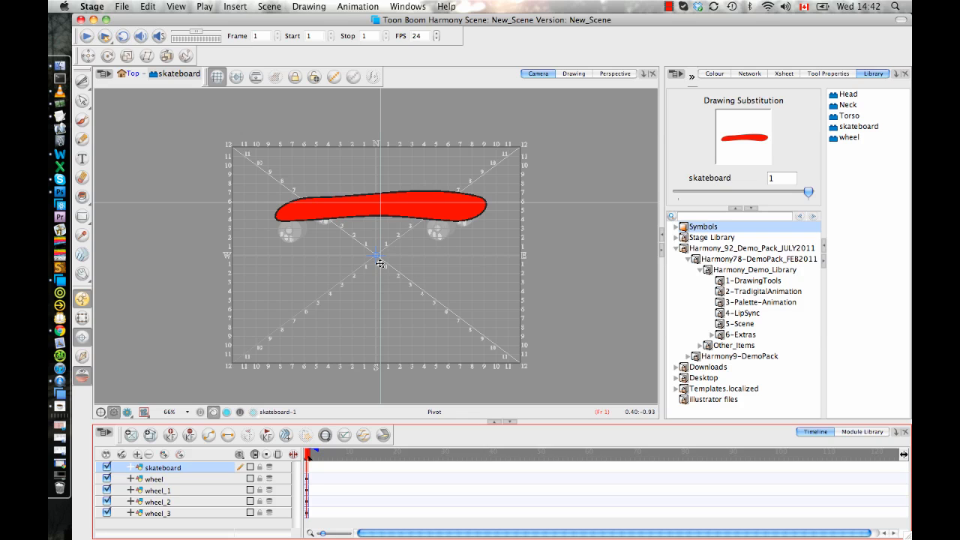
drag(375, 259, 293, 208)
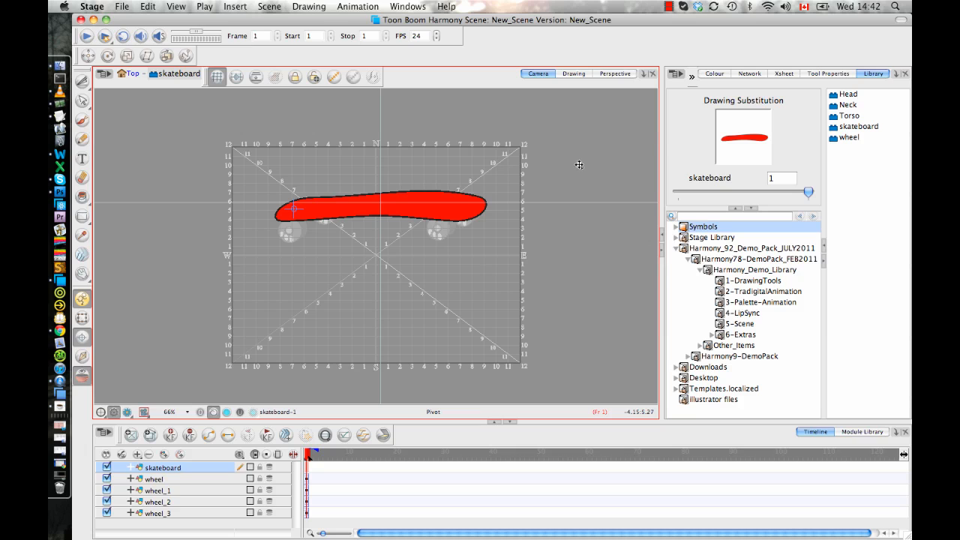
click(816, 74)
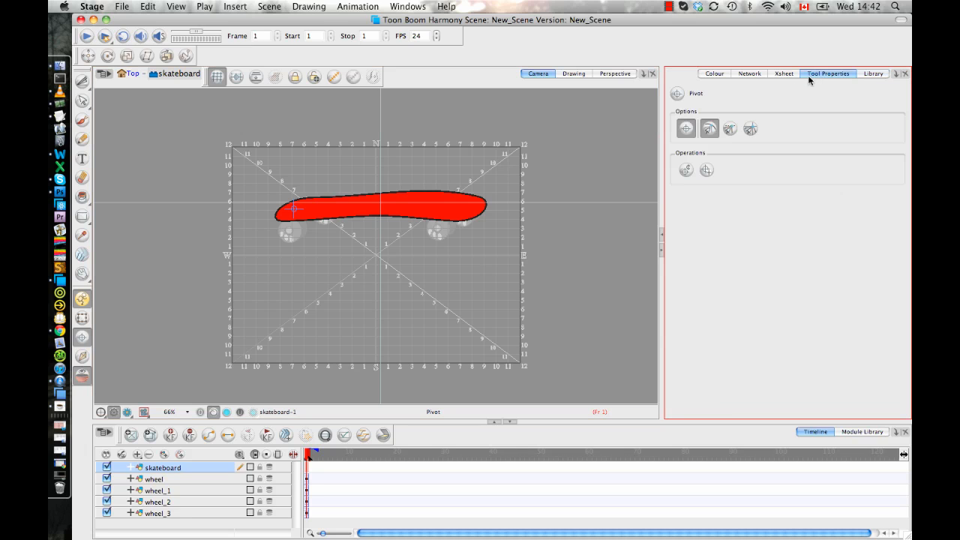
click(706, 170)
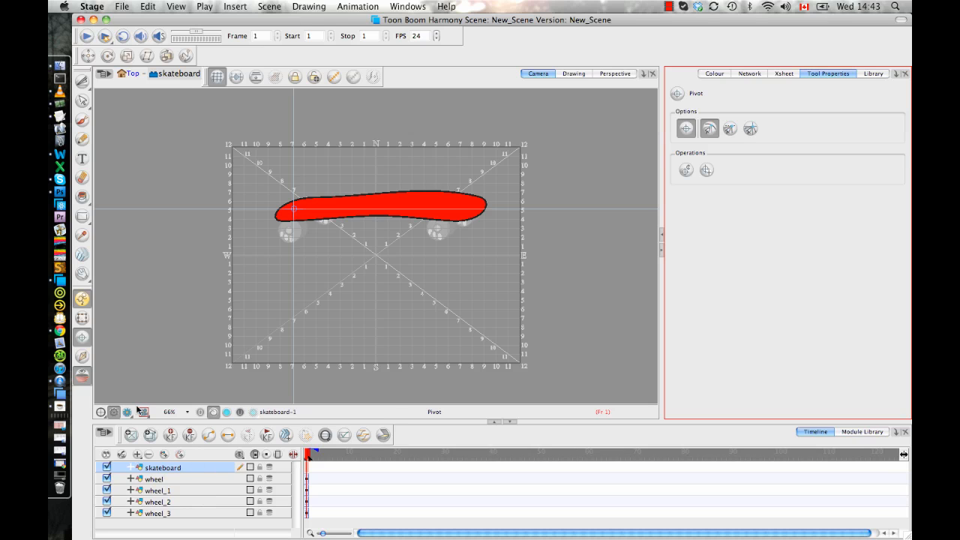
Return to the Top level and select the skateboard symbol at frame 4 with the Transform tool.
click(132, 75)
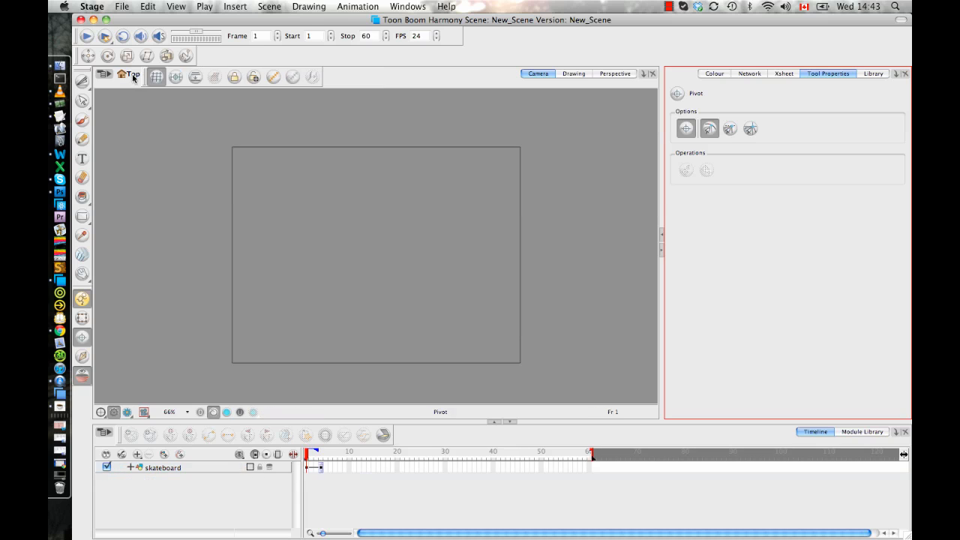
click(321, 467)
click(83, 317)
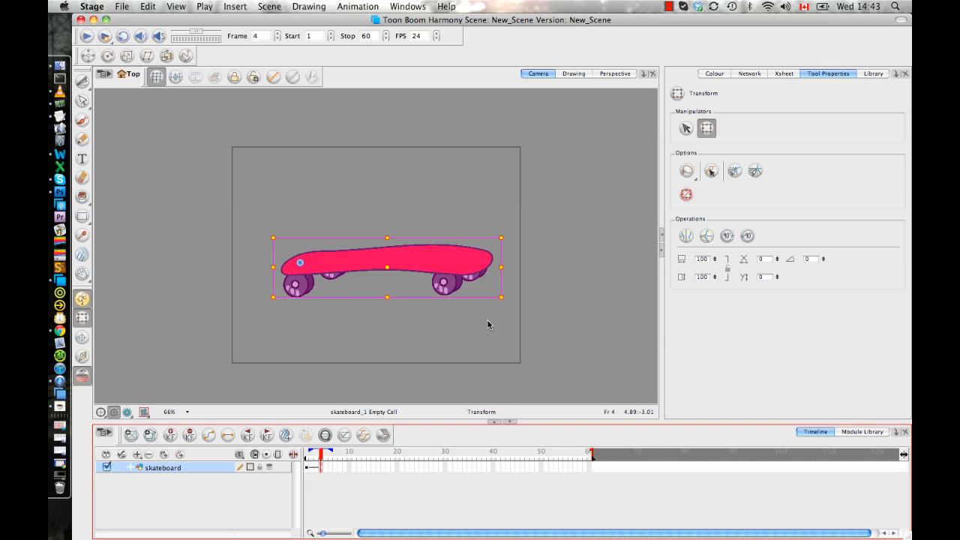
Try rotating the skateboard symbol slightly around its new pivot, undo the rotation and deselect it.
mouse_move(506, 299)
mouse_down()
mouse_move(504, 315)
mouse_move(506, 300)
mouse_up()
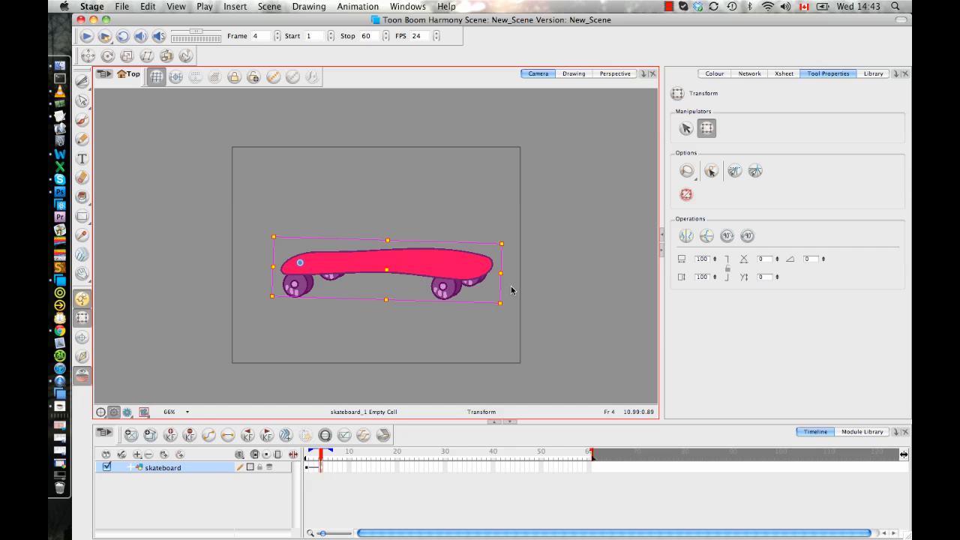
key(super+z)
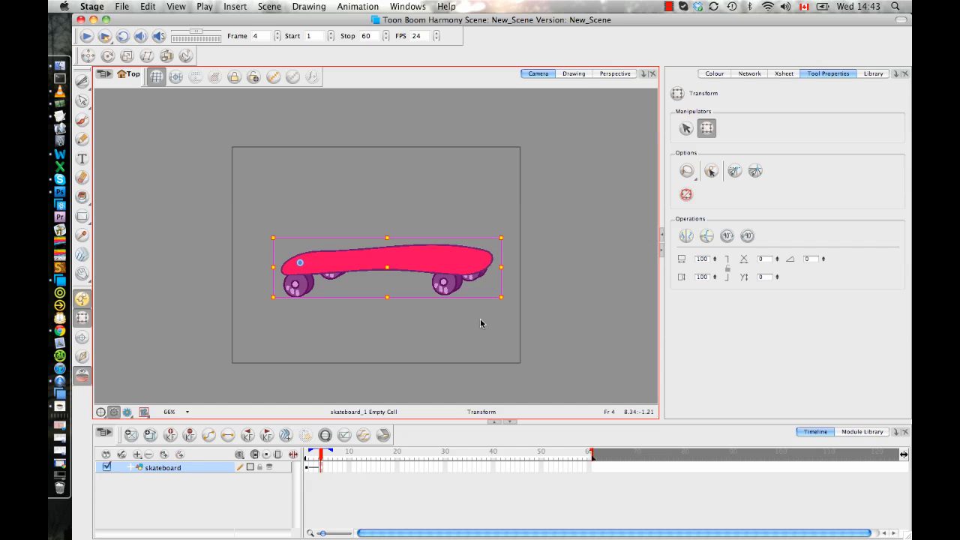
click(452, 357)
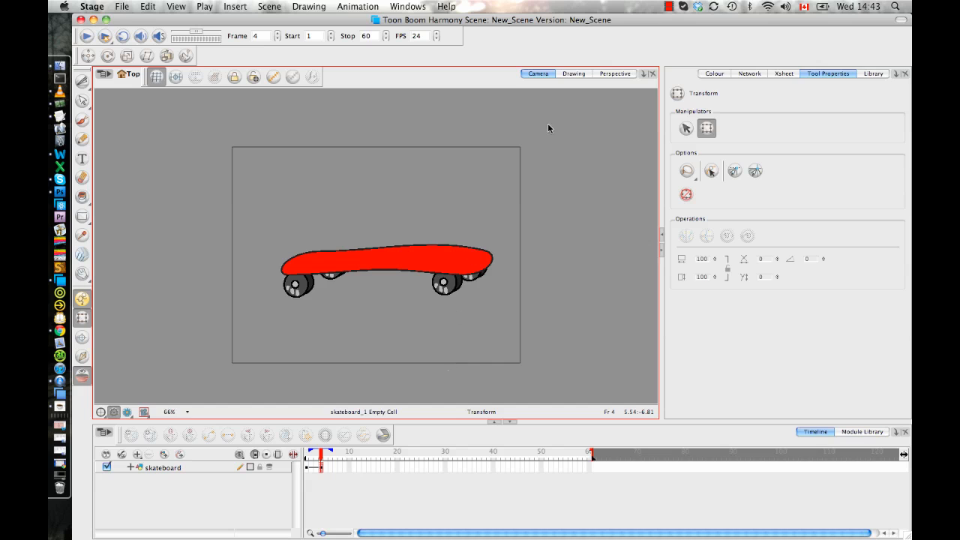
Delete the skateboard layer from the scene.
click(320, 466)
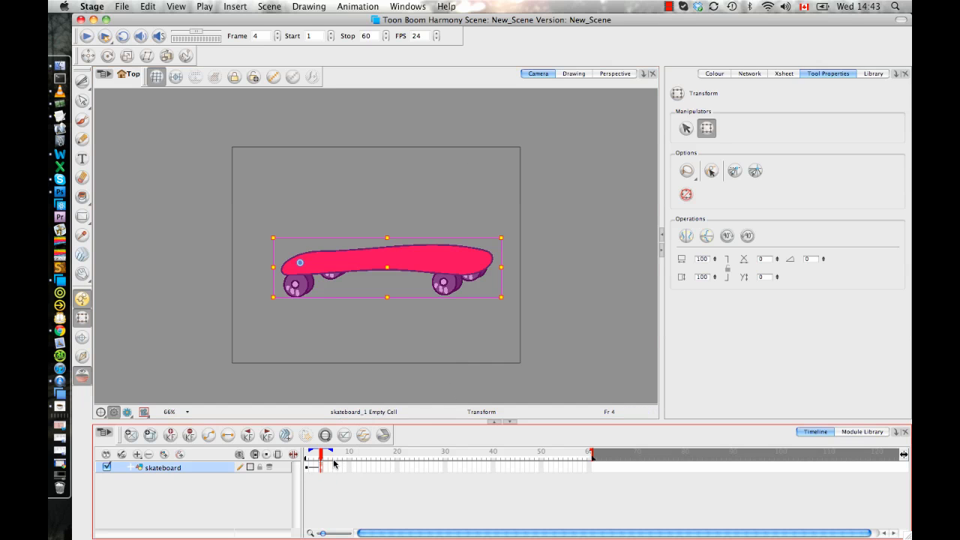
click(873, 73)
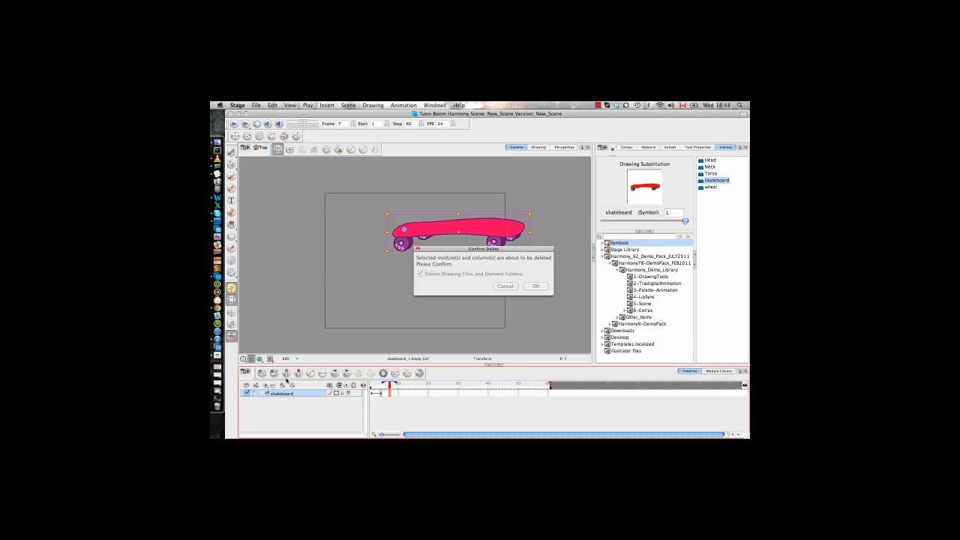
click(536, 285)
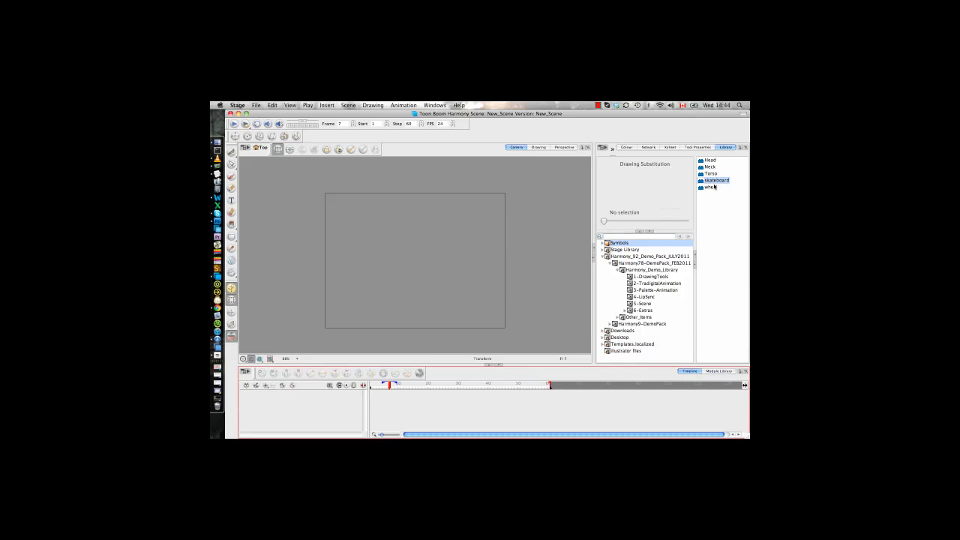
Paste Special the library's skateboard symbol into the scene, toggling the full-movie option for all symbol frames and setting 3 cycles.
click(709, 181)
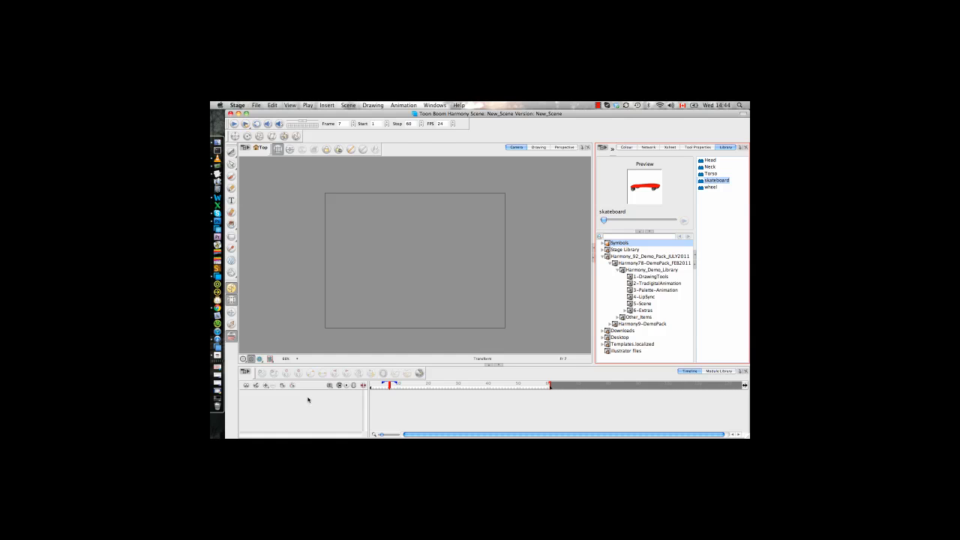
key(super+shift+v)
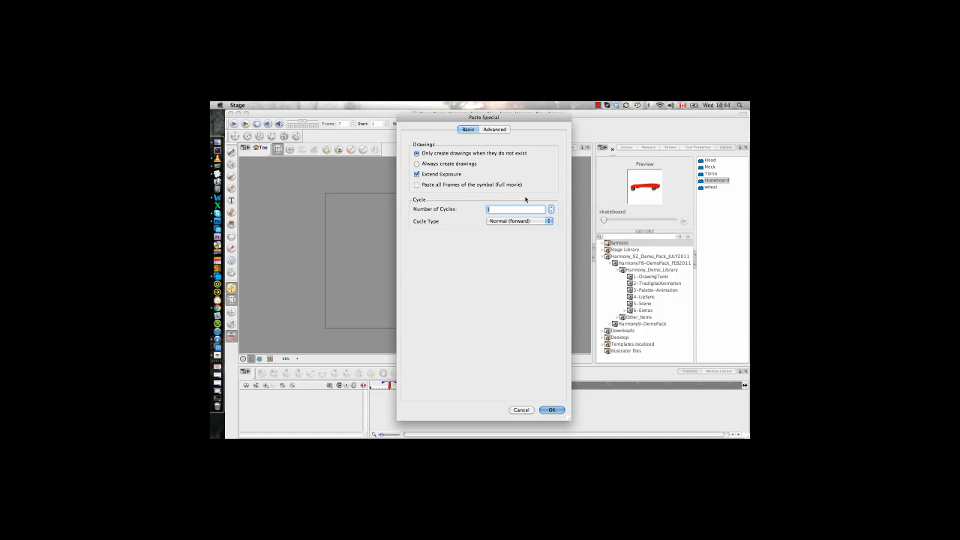
click(416, 185)
text(3)
click(551, 410)
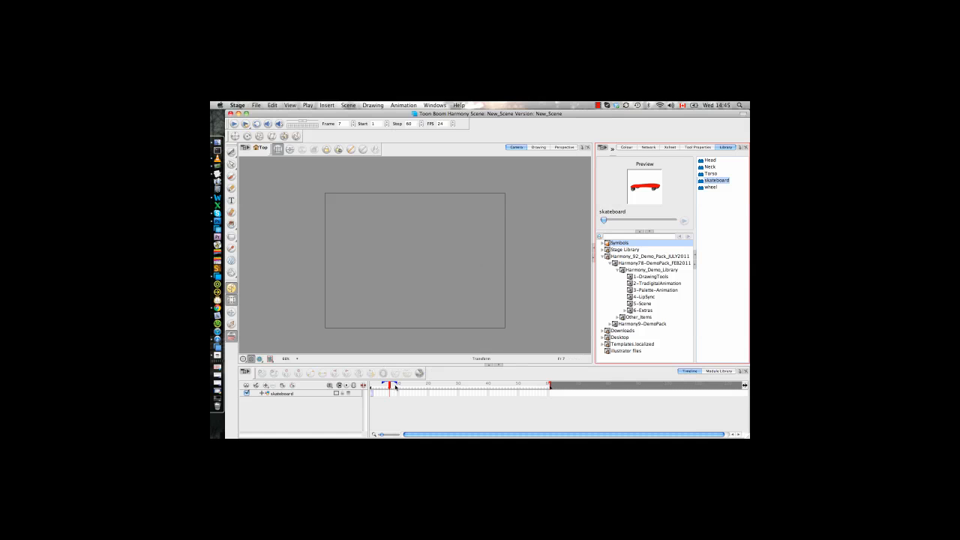
Select the pasted skateboard's cell at frame 1 and examine the Create Cycle command available for it.
click(372, 394)
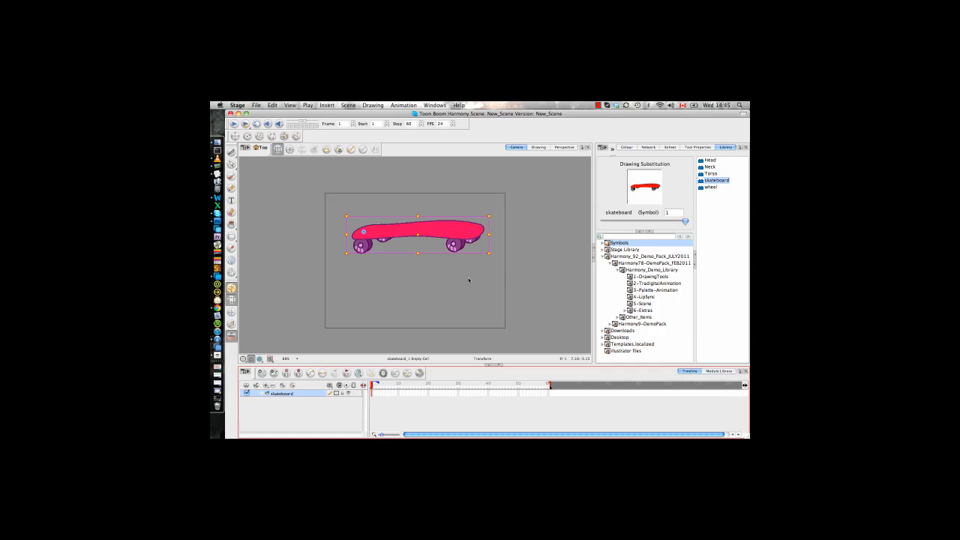
click(467, 300)
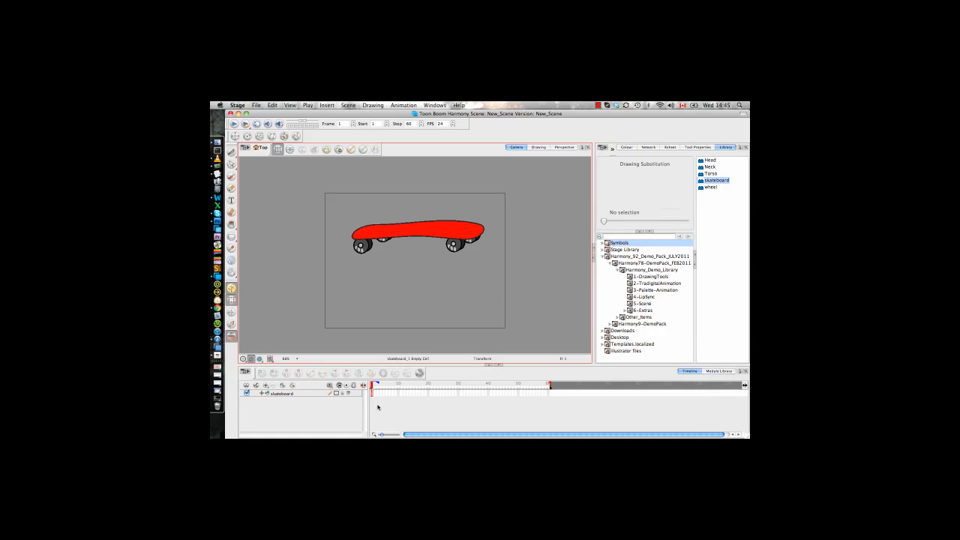
click(376, 394)
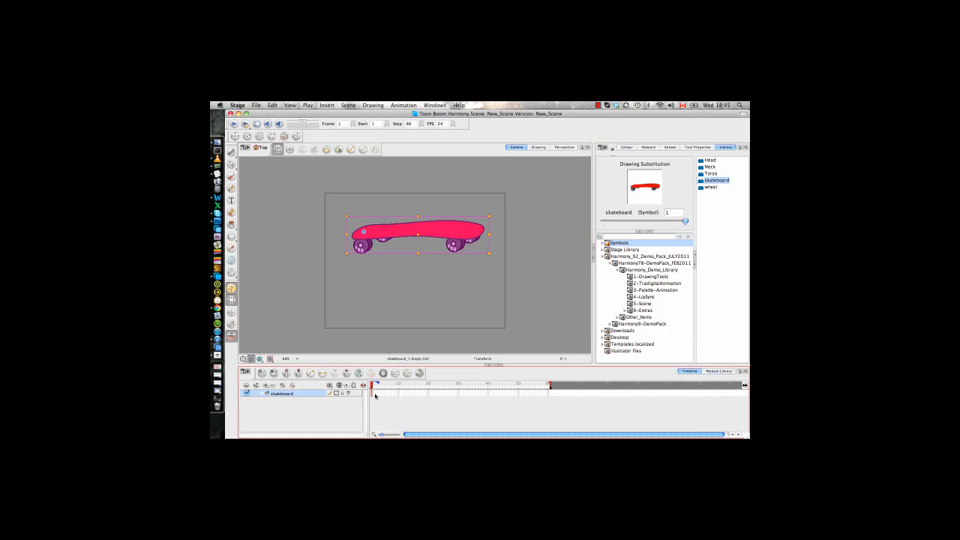
right_click(373, 397)
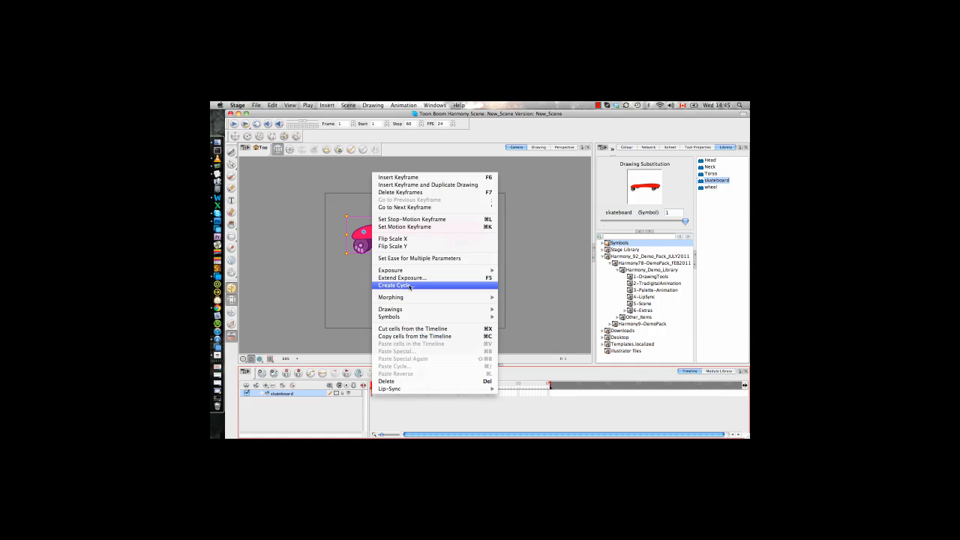
click(397, 415)
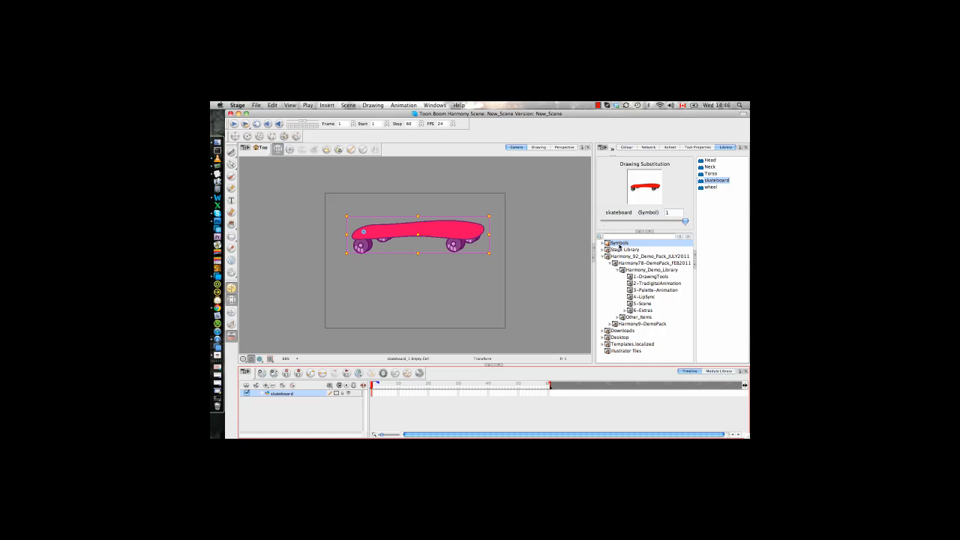
click(557, 263)
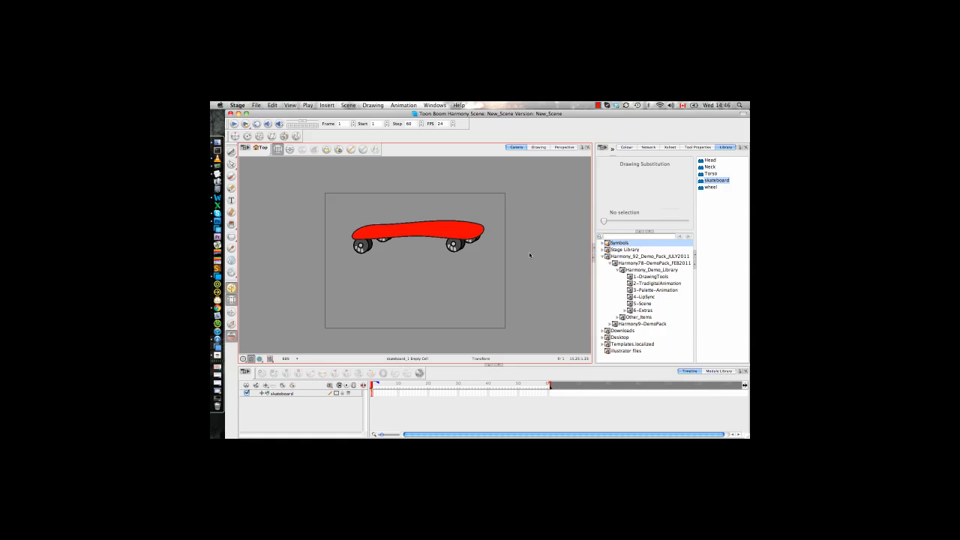
click(598, 105)
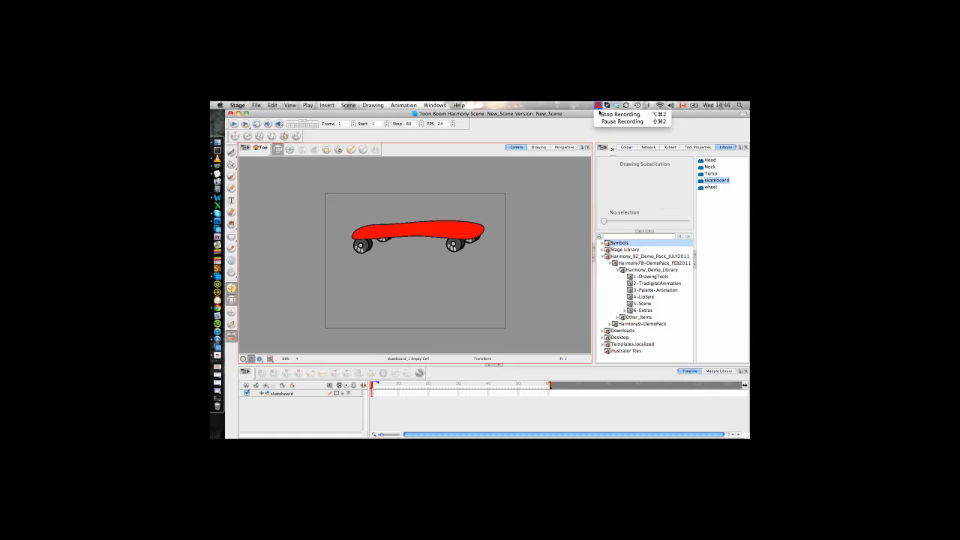